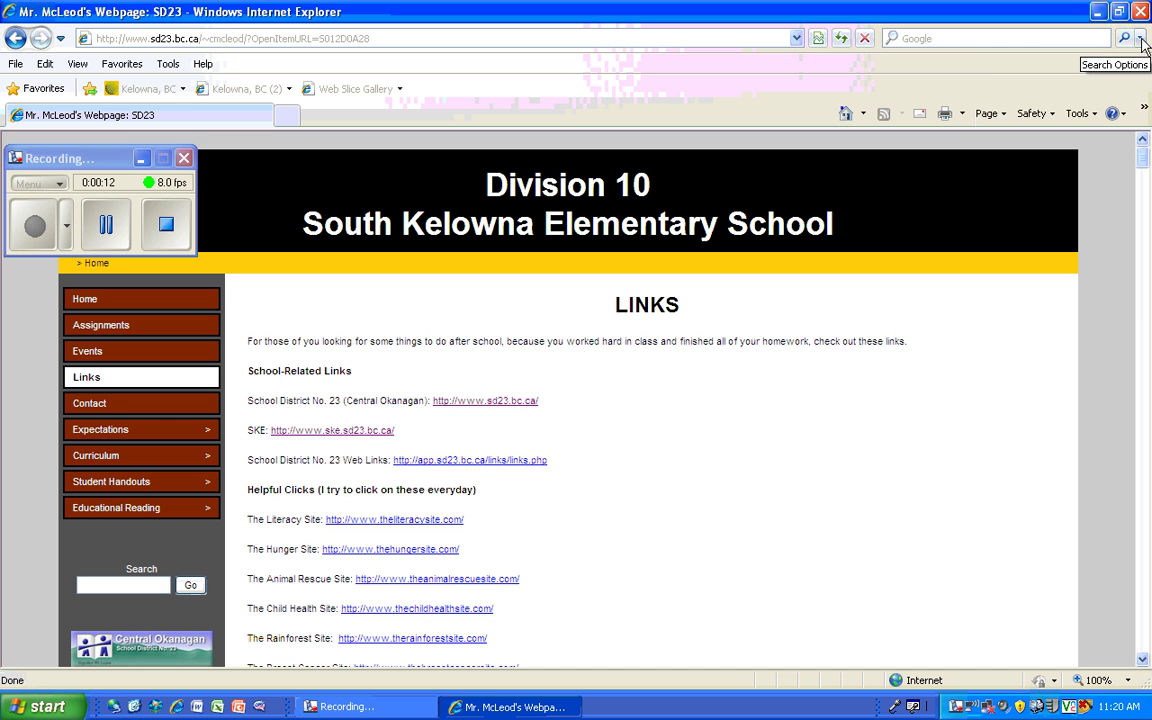
- Find "create" on the class Links page, open the Create a Graph link under Math and maximize its window
{"action": "left_click", "coordinate": [1140, 40]}
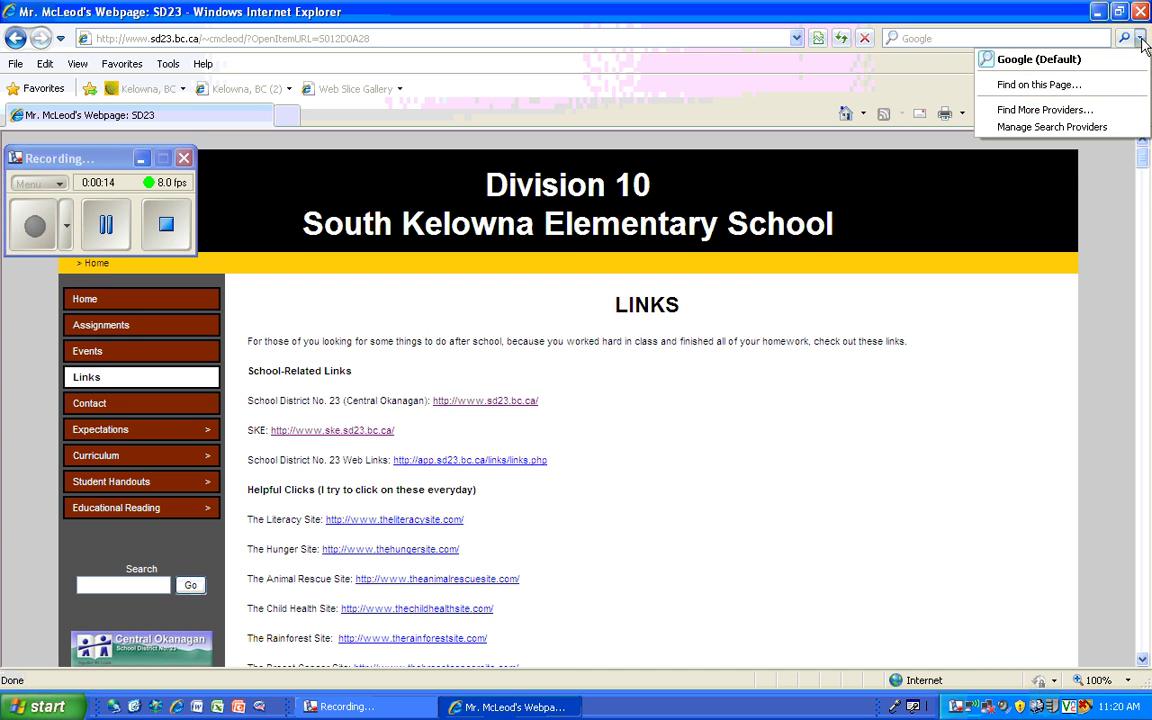
{"action": "left_click", "coordinate": [1050, 85]}
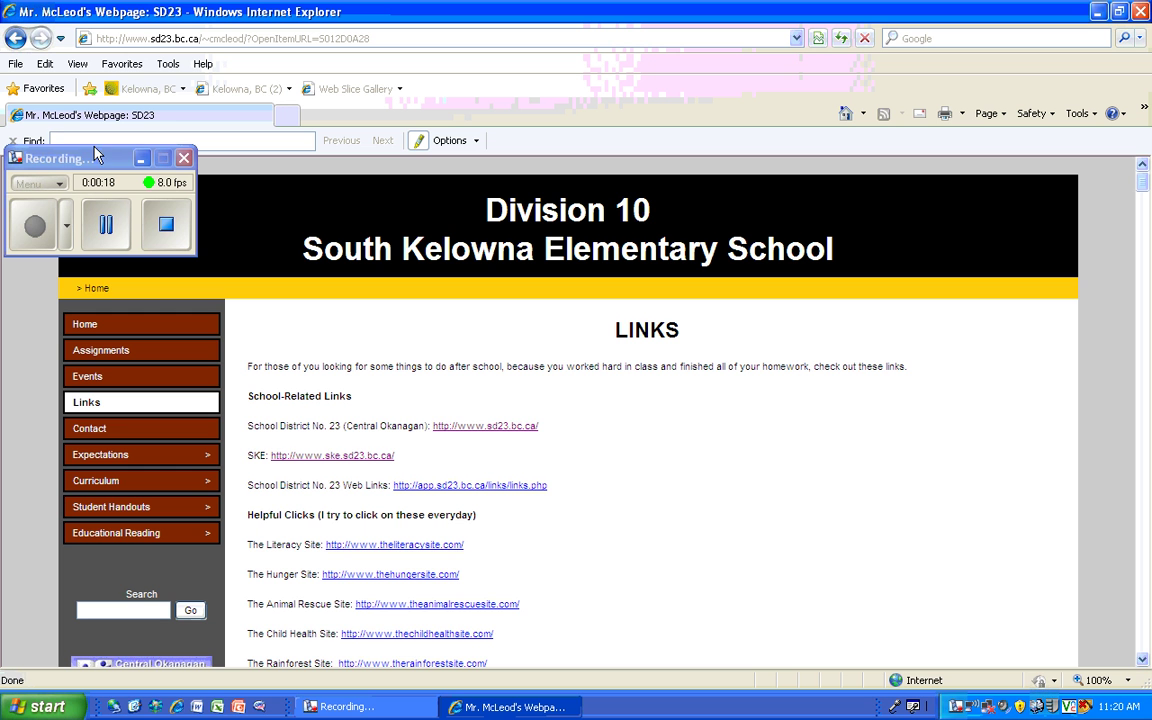
{"action": "type", "text": "create"}
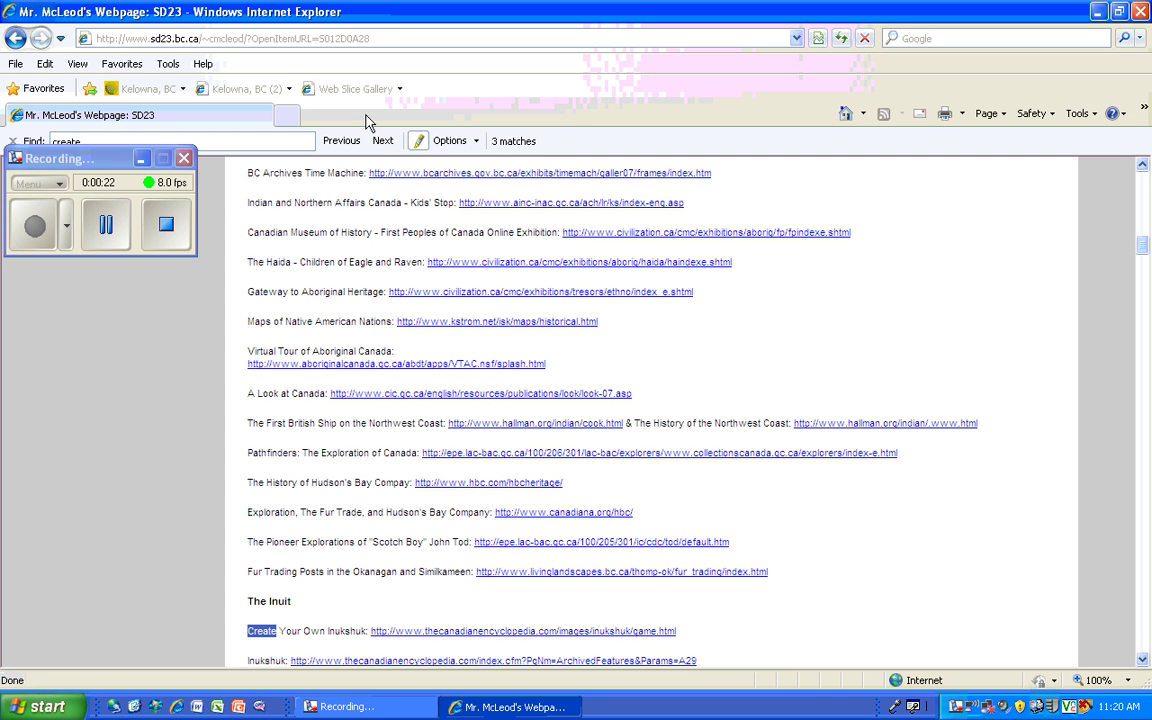
{"action": "left_click", "coordinate": [383, 141]}
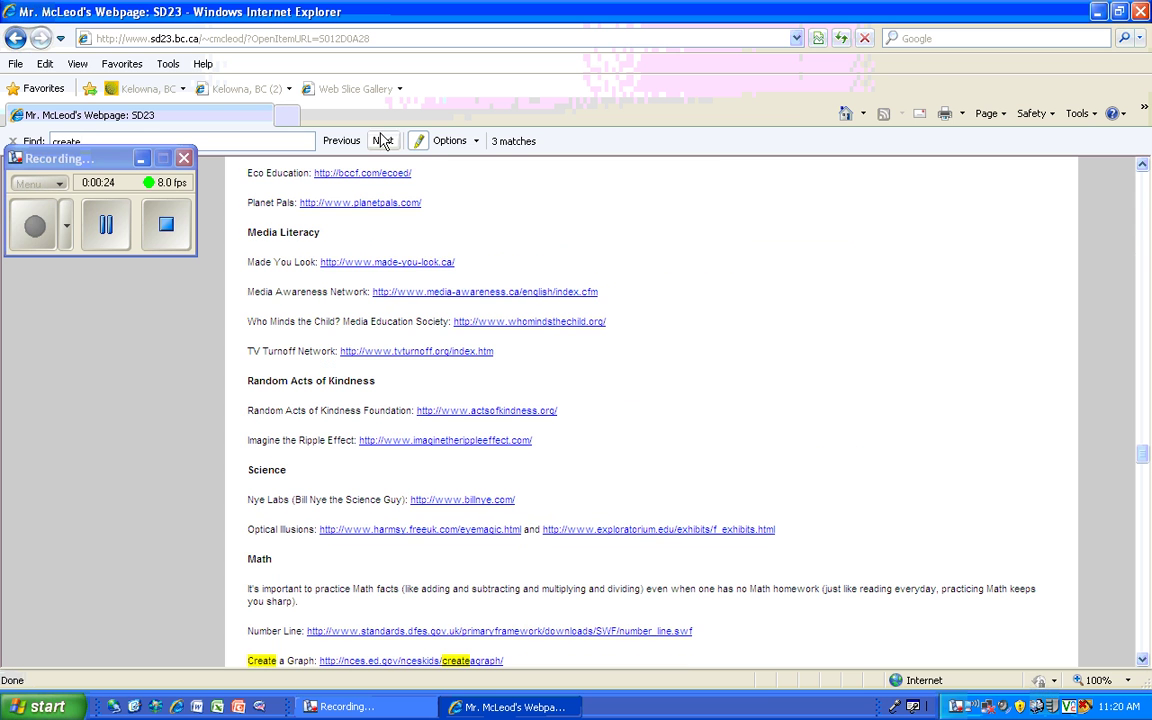
{"action": "left_click", "coordinate": [343, 665]}
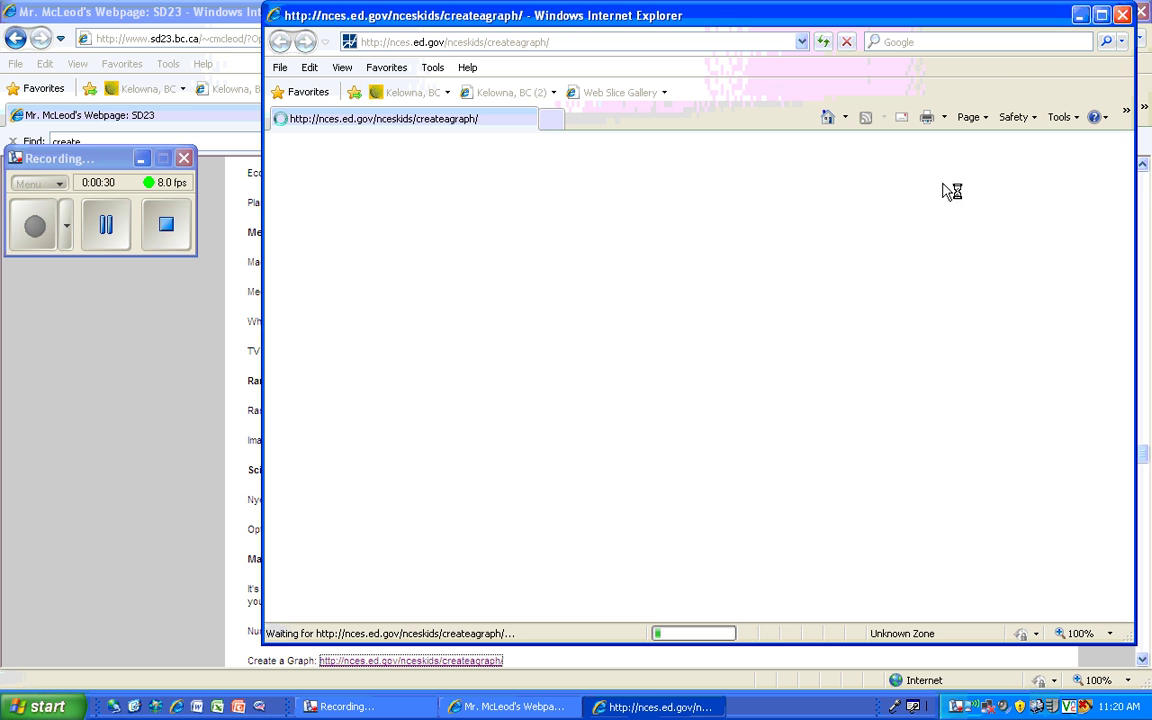
{"action": "left_click", "coordinate": [1101, 17]}
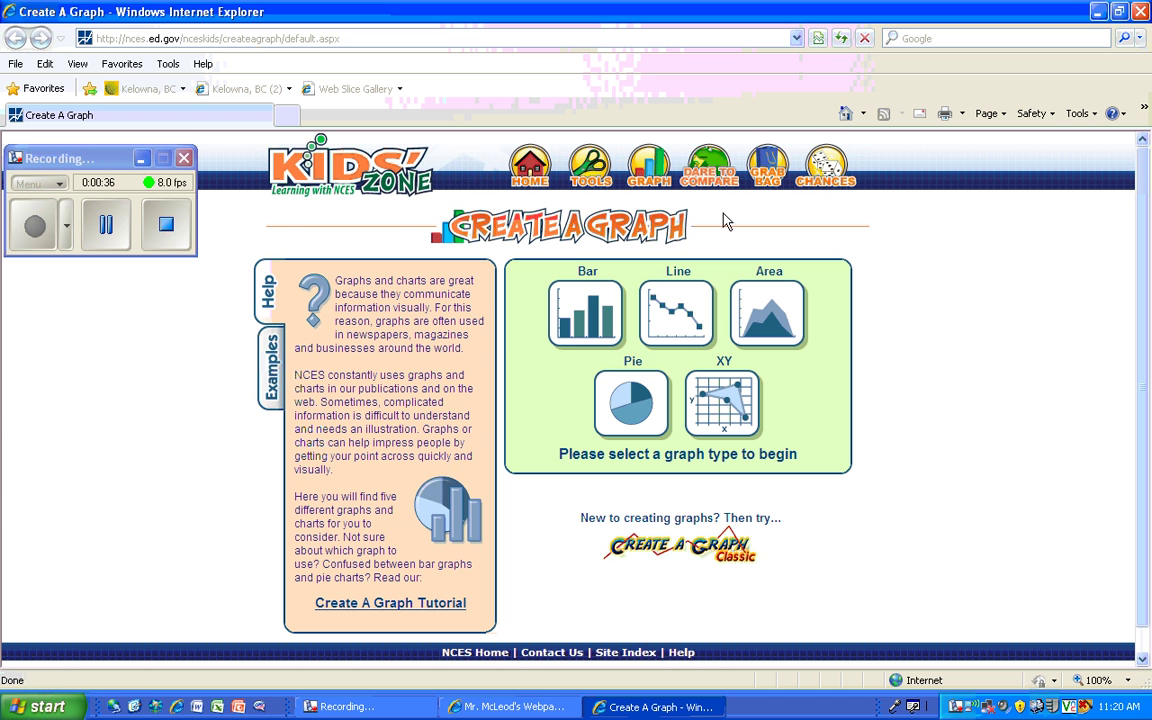
- Start a bar graph, set its legend to no legend and open its data settings
{"action": "left_click", "coordinate": [578, 328]}
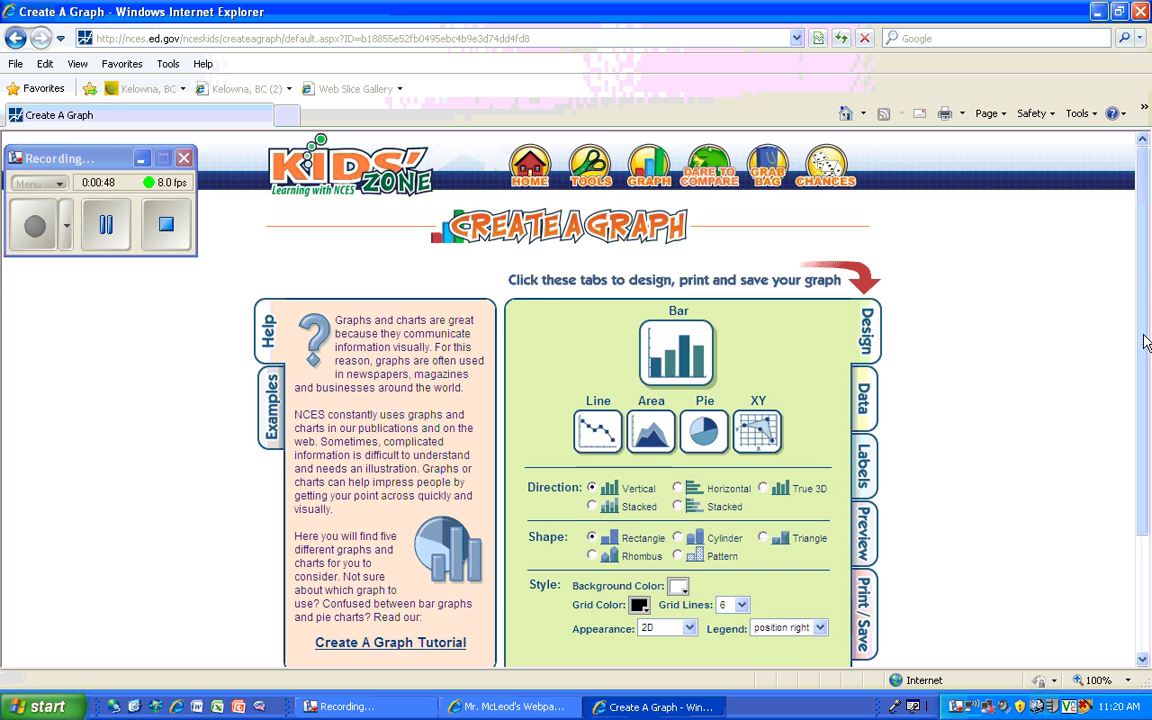
{"action": "scroll", "coordinate": [1145, 355], "scroll_direction": "down", "scroll_amount": 1}
{"action": "scroll", "coordinate": [1145, 355], "scroll_direction": "down", "scroll_amount": 3}
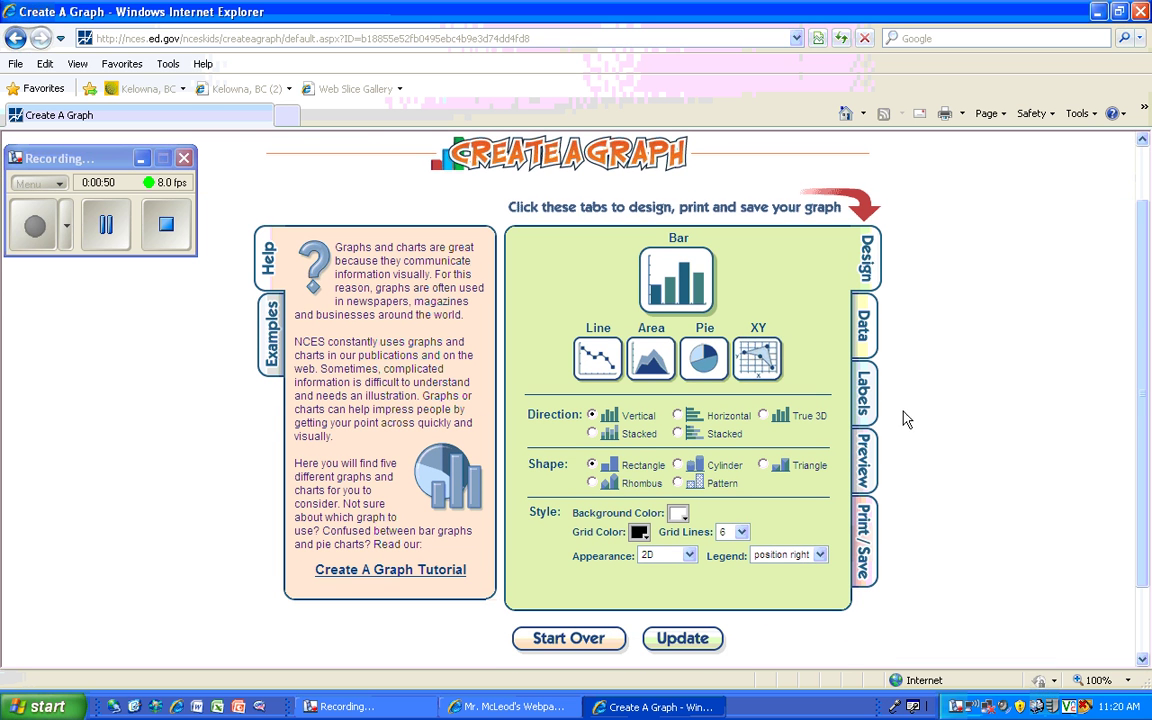
{"action": "left_click", "coordinate": [820, 556]}
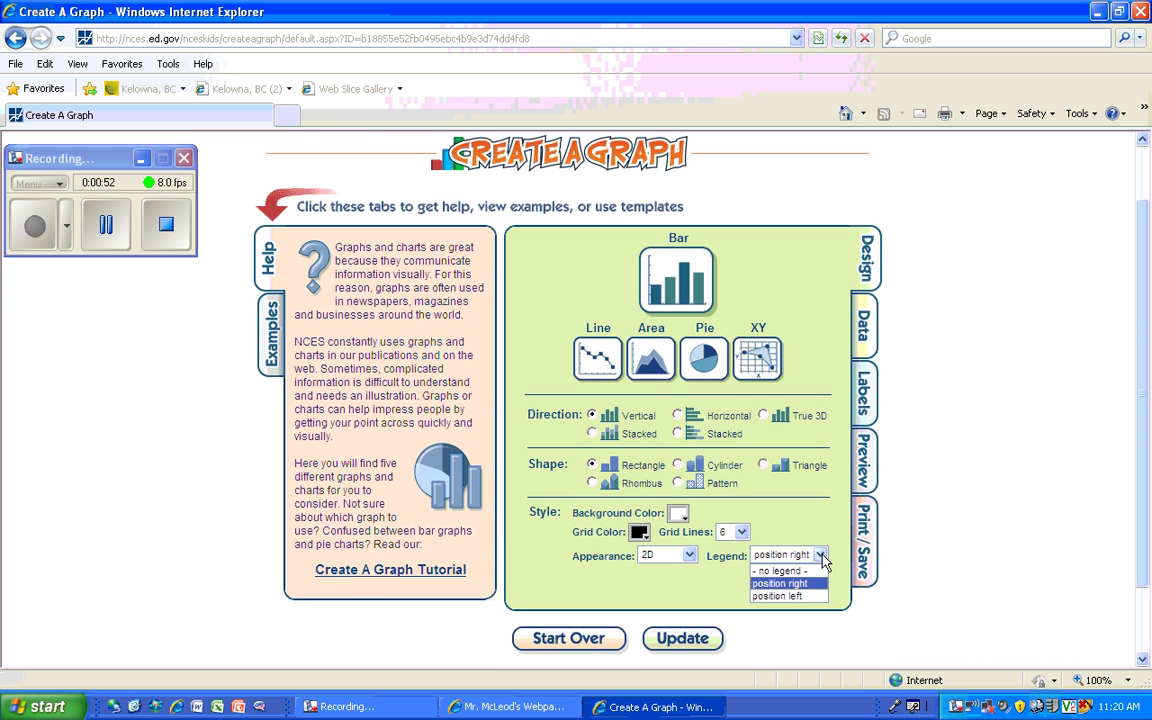
{"action": "left_click", "coordinate": [806, 572]}
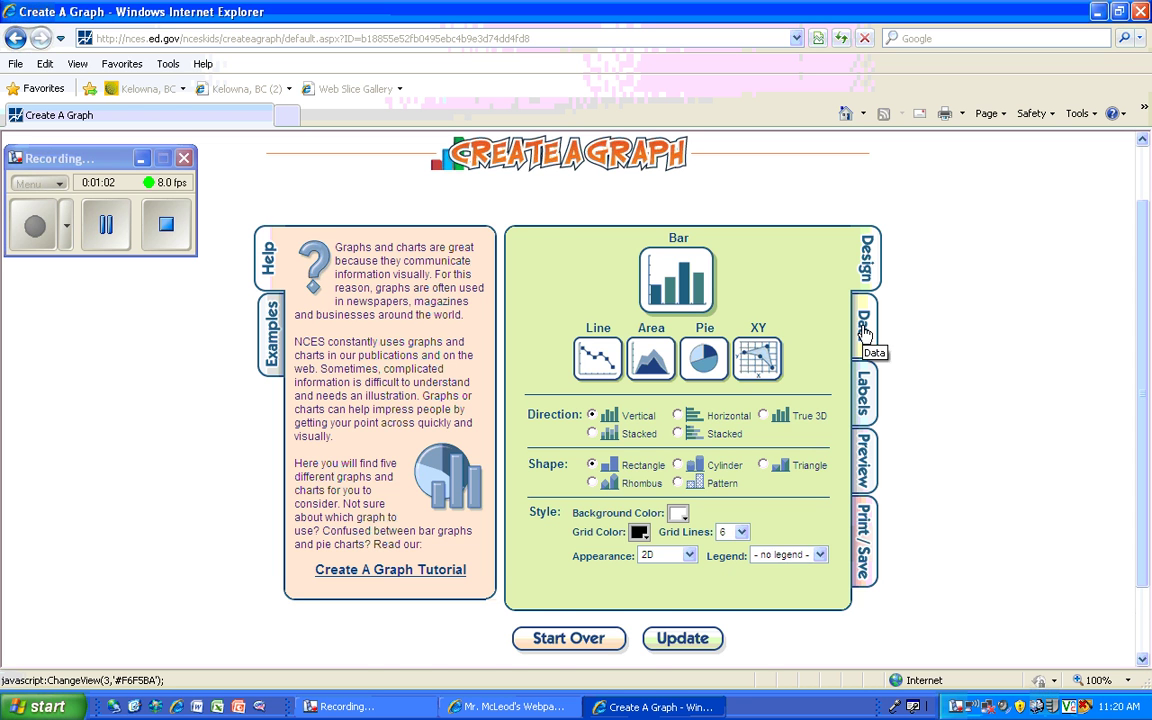
{"action": "left_click", "coordinate": [865, 333]}
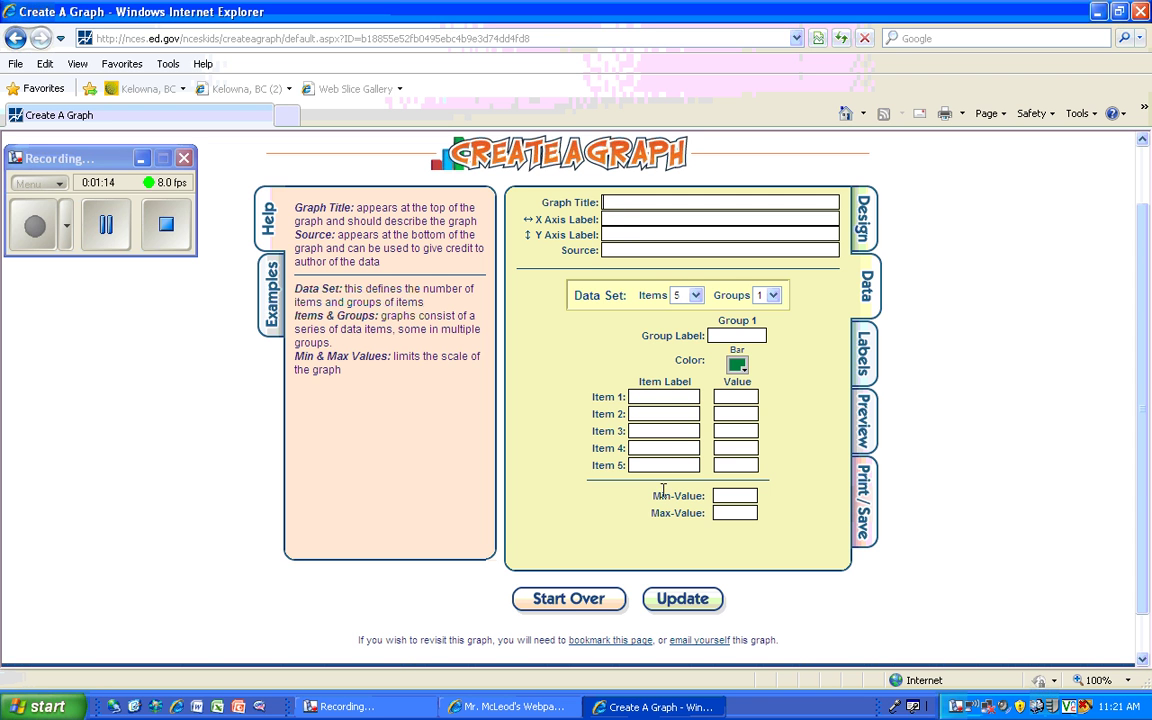
- Open the sample file TemperatureGraph2009.pdf from the Science folder in My Documents
{"action": "left_click", "coordinate": [63, 711]}
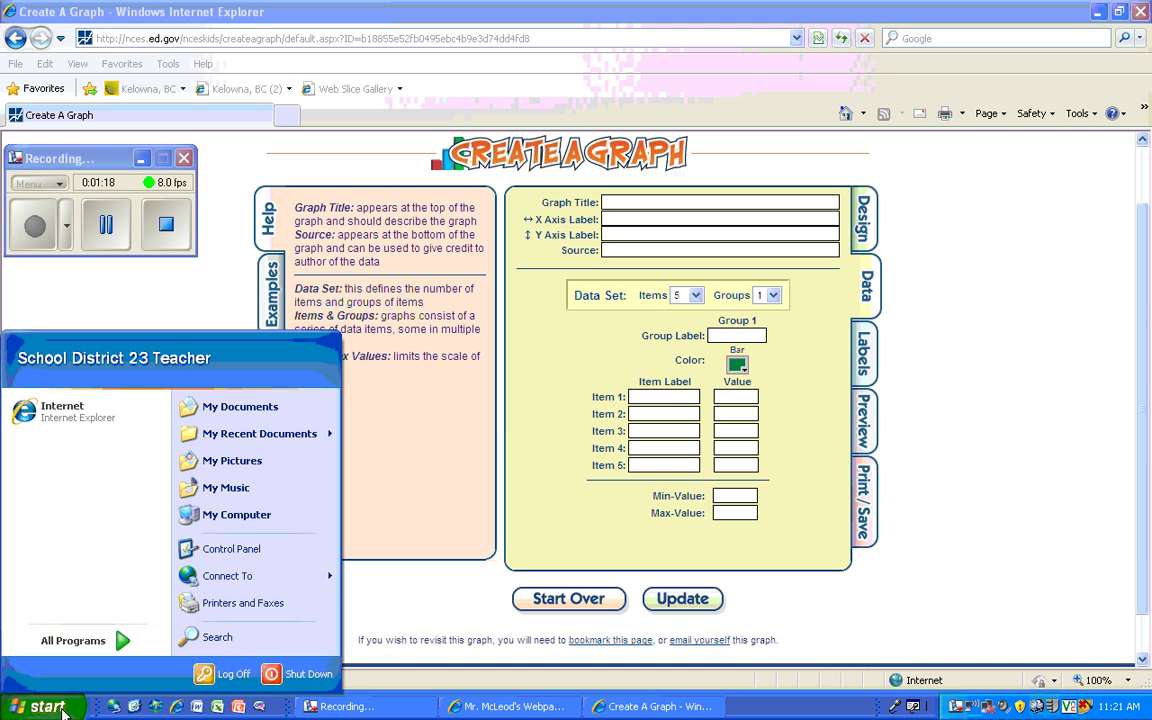
{"action": "left_click", "coordinate": [258, 406]}
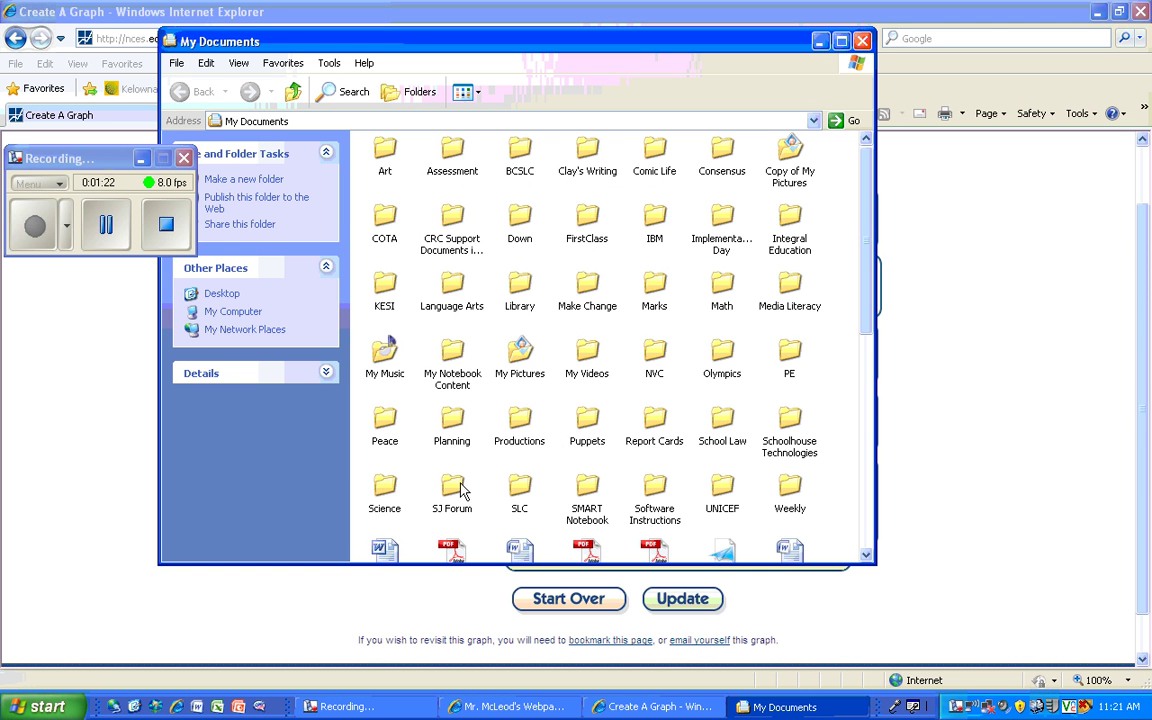
{"action": "double_click", "coordinate": [384, 490]}
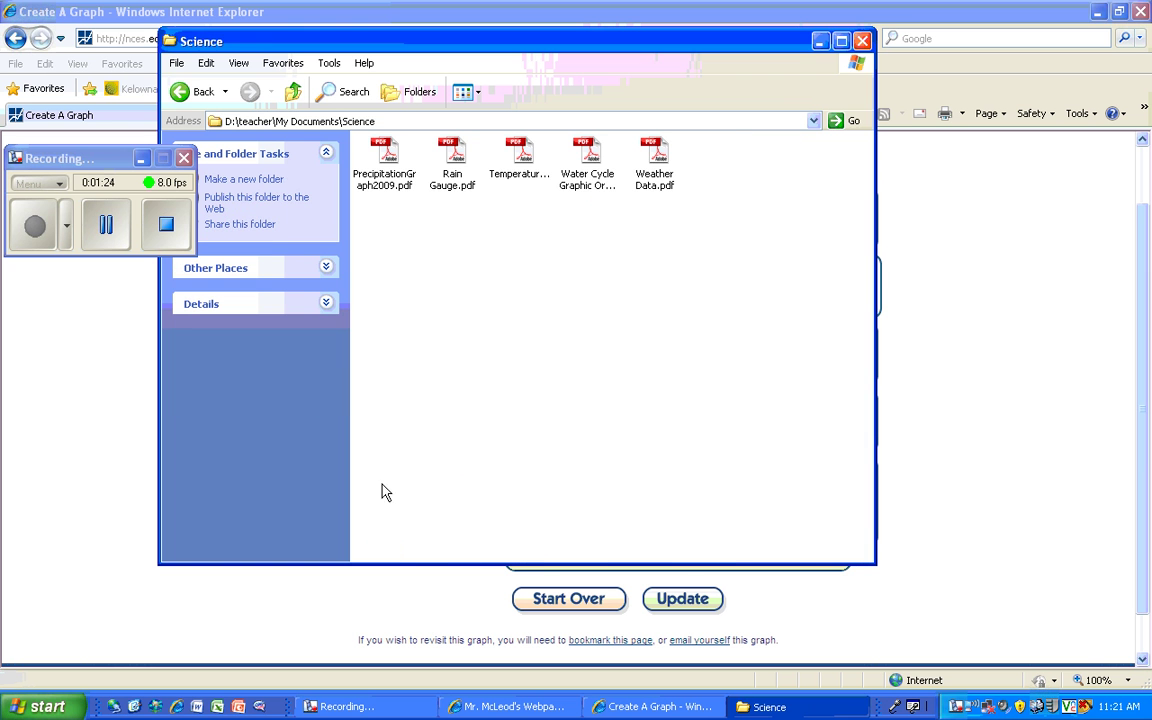
{"action": "double_click", "coordinate": [521, 157]}
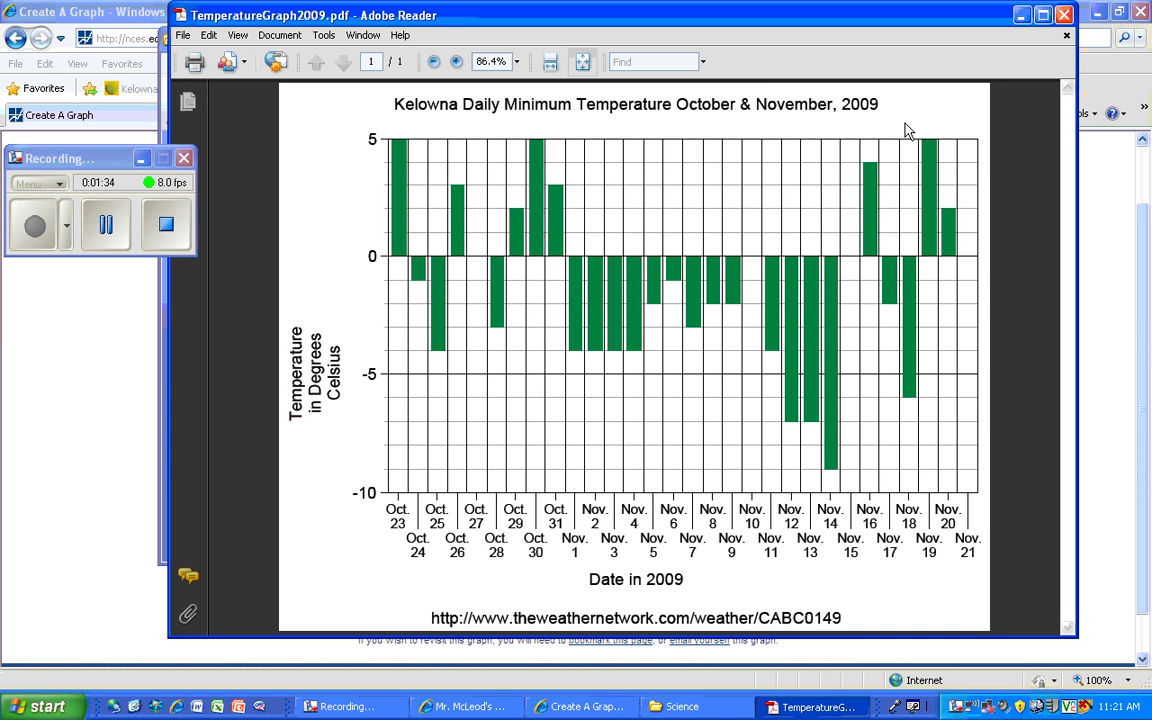
- Open PrecipitationGraph2009.pdf from the Science folder and close the folder window
{"action": "left_click", "coordinate": [680, 706]}
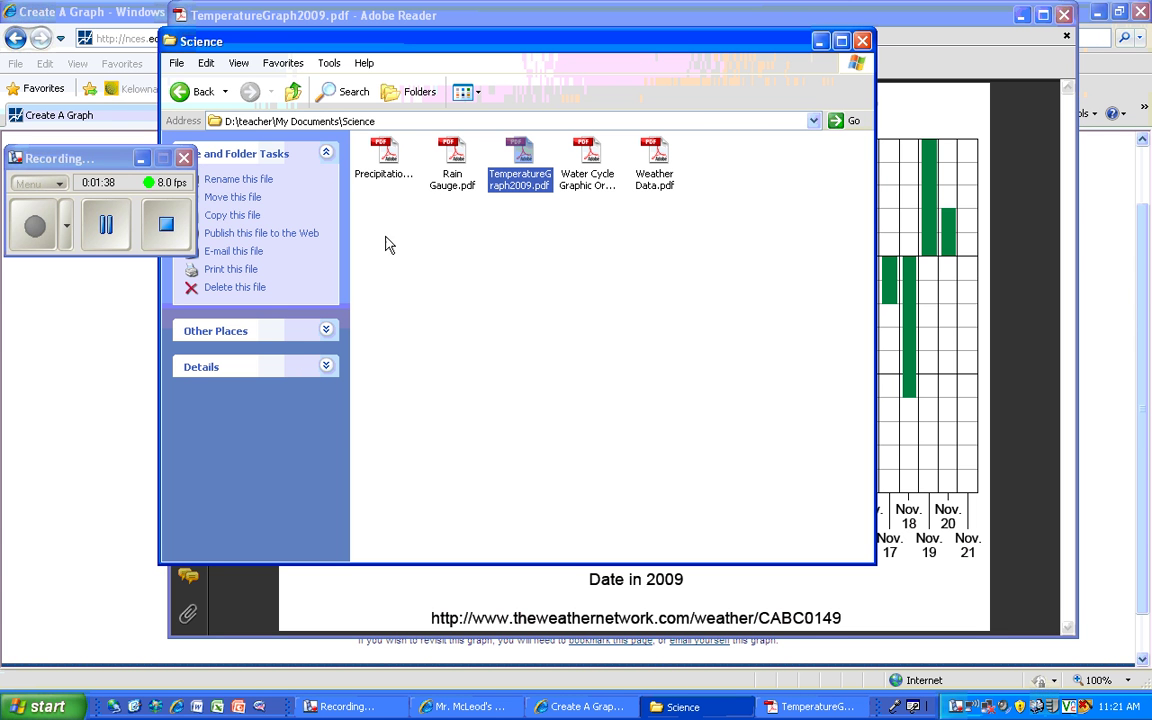
{"action": "double_click", "coordinate": [390, 148]}
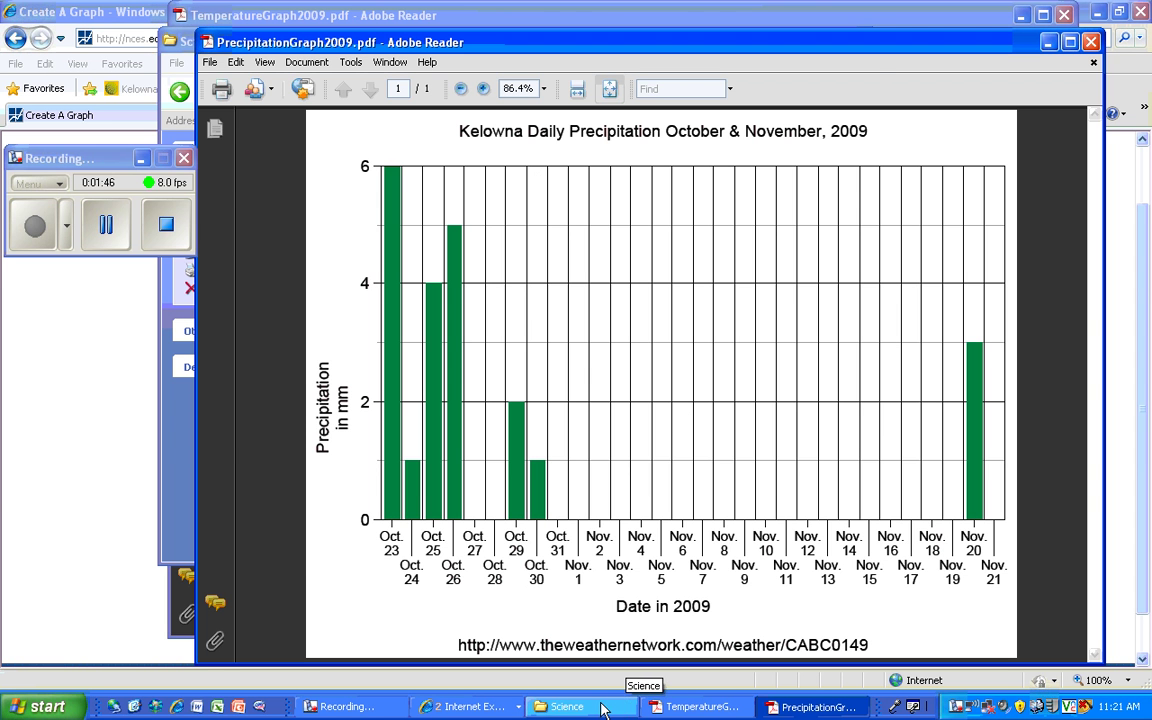
{"action": "left_click", "coordinate": [565, 706]}
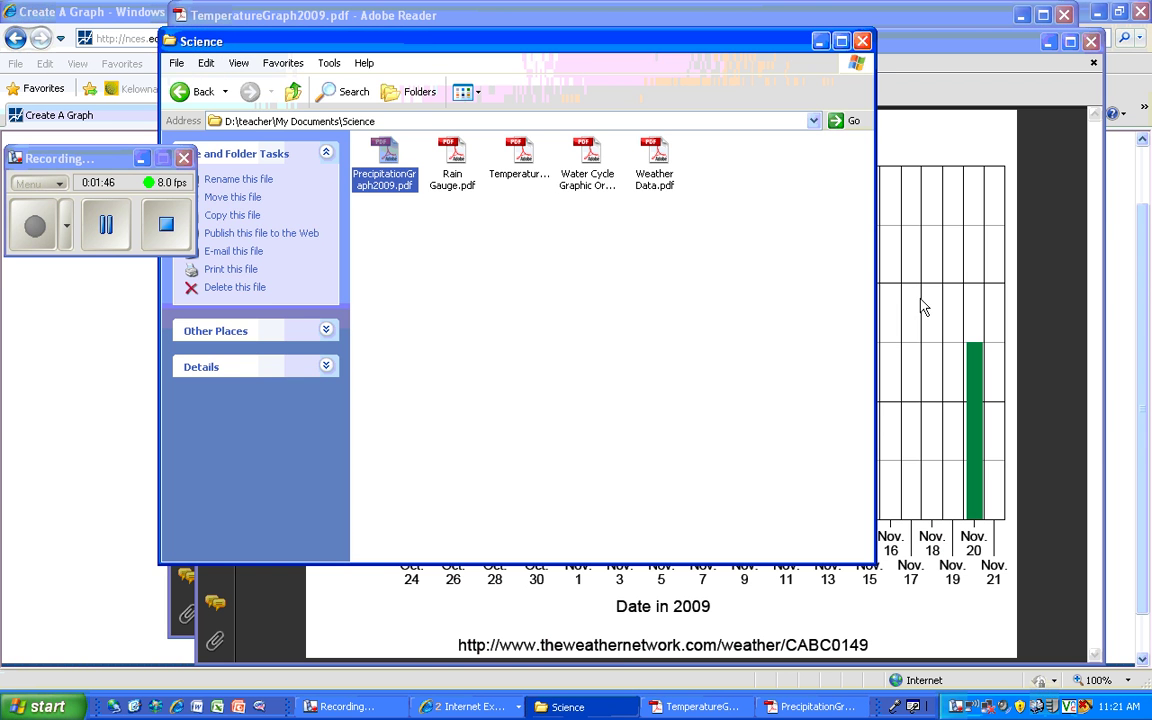
{"action": "left_click", "coordinate": [862, 41]}
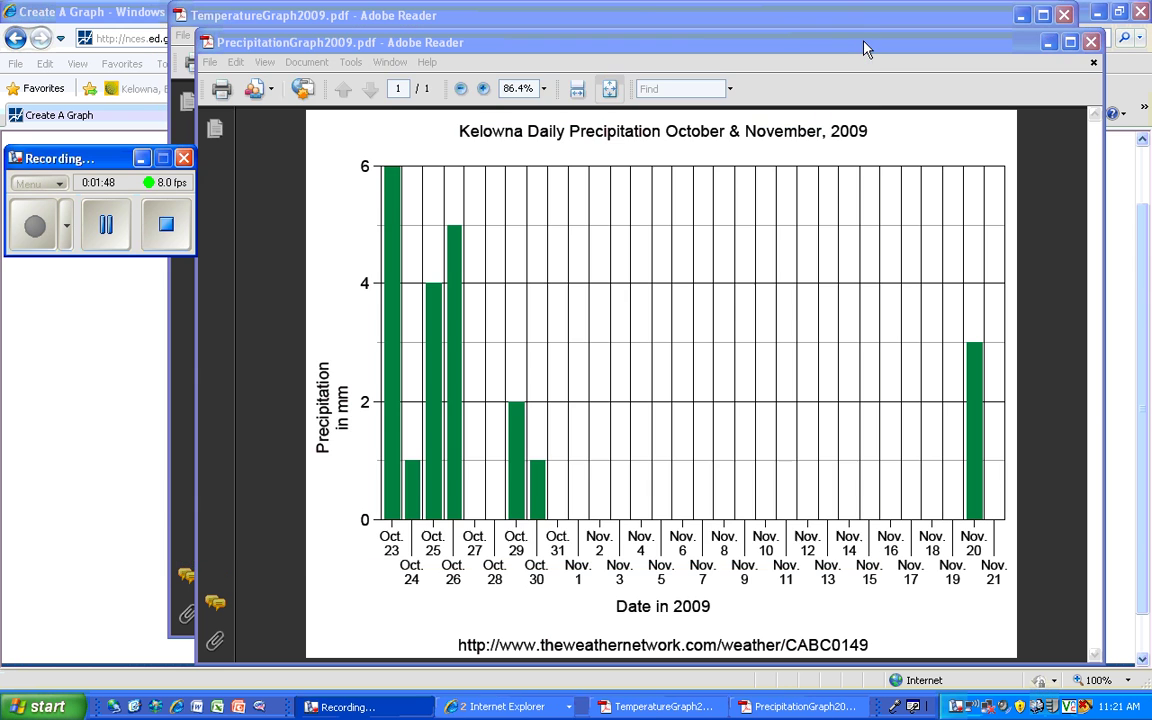
- Compare the title, axis label and source fields of the new graph with the sample precipitation and temperature graphs
{"action": "left_click", "coordinate": [133, 10]}
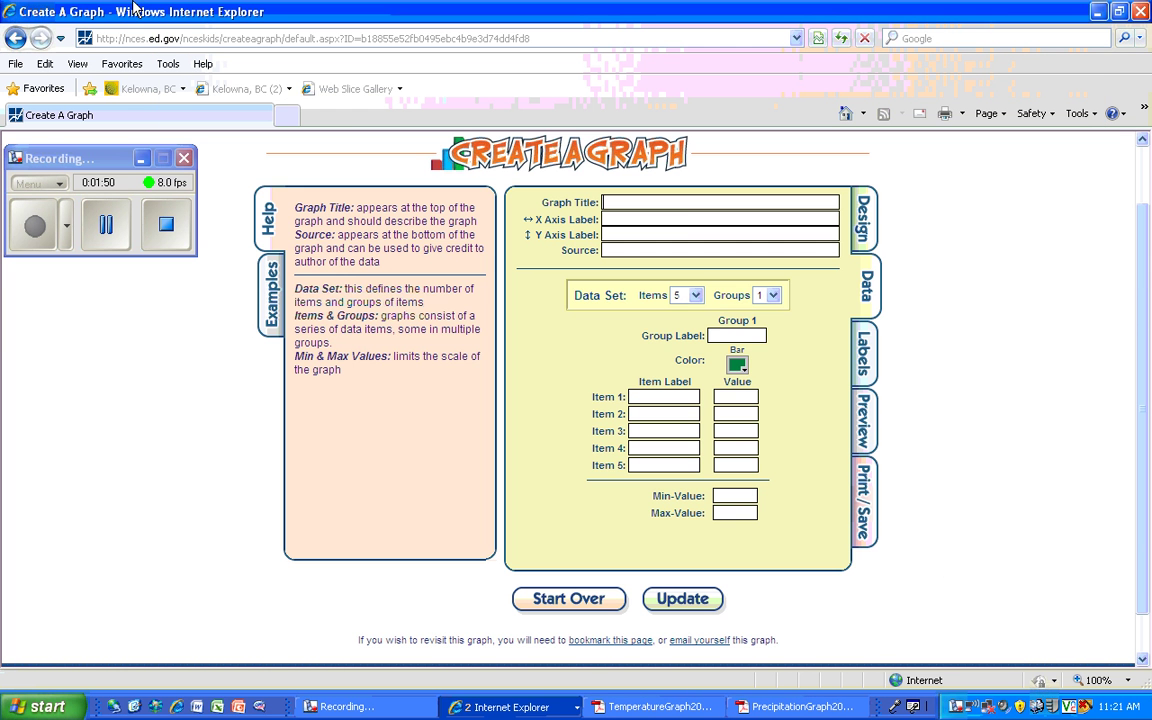
{"action": "left_click", "coordinate": [612, 203]}
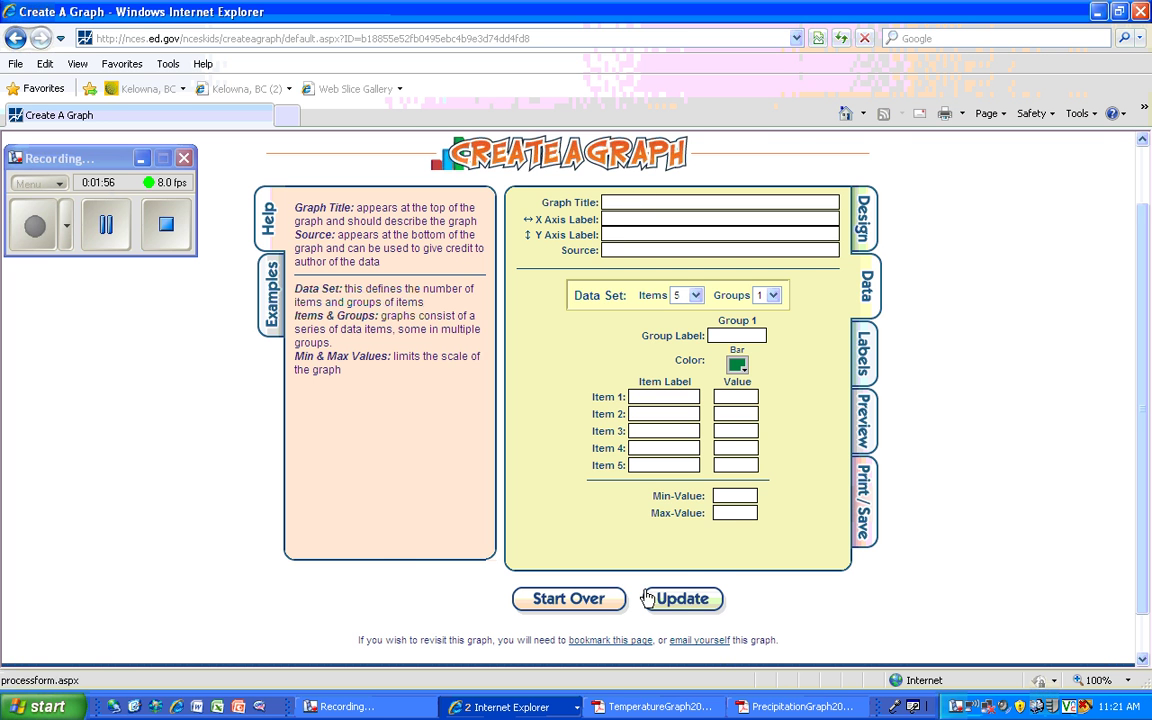
{"action": "left_click", "coordinate": [744, 707]}
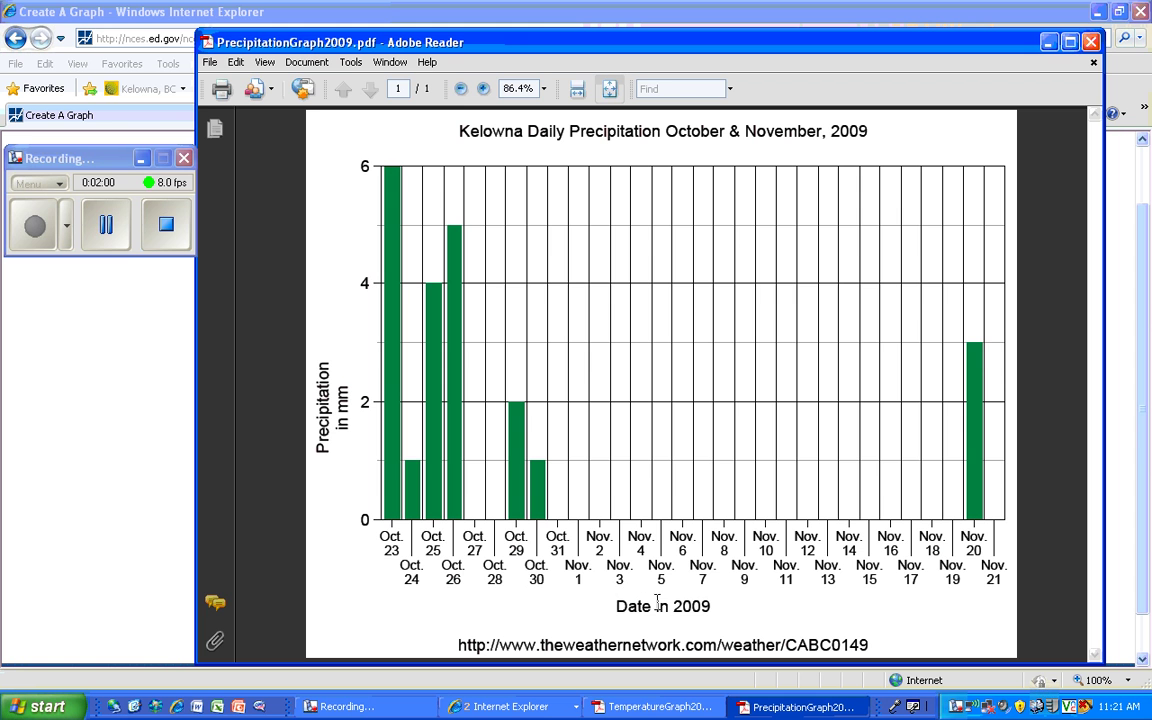
{"action": "left_click", "coordinate": [655, 707]}
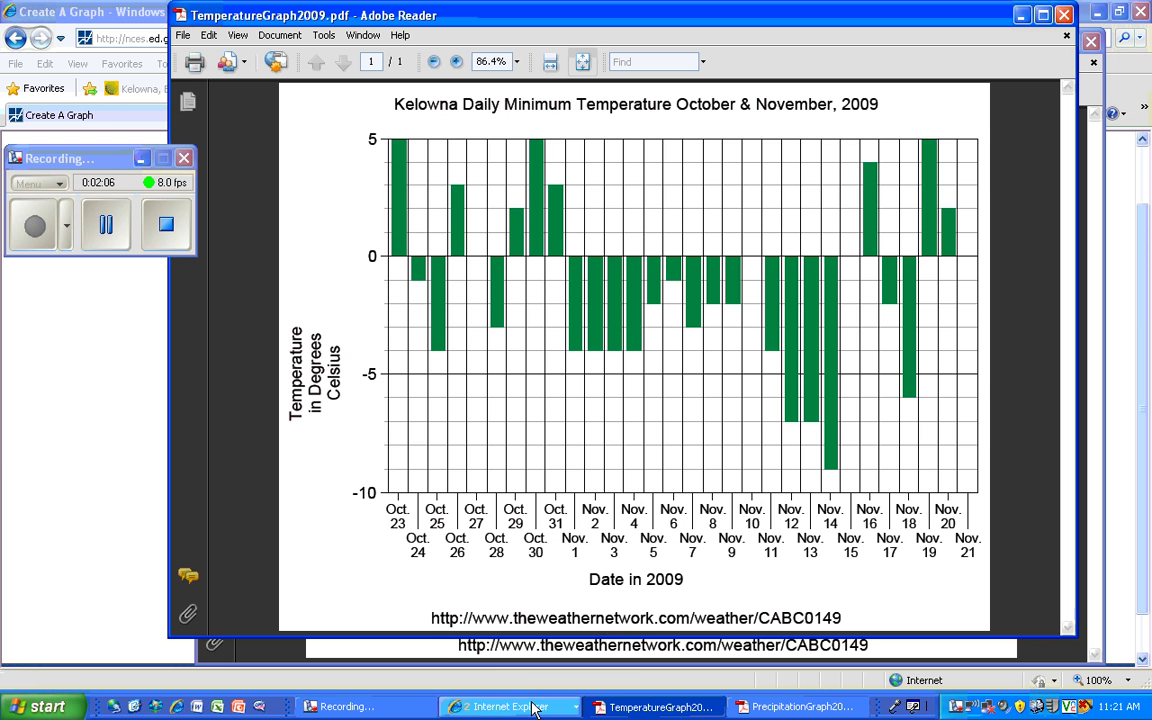
{"action": "left_click", "coordinate": [490, 707]}
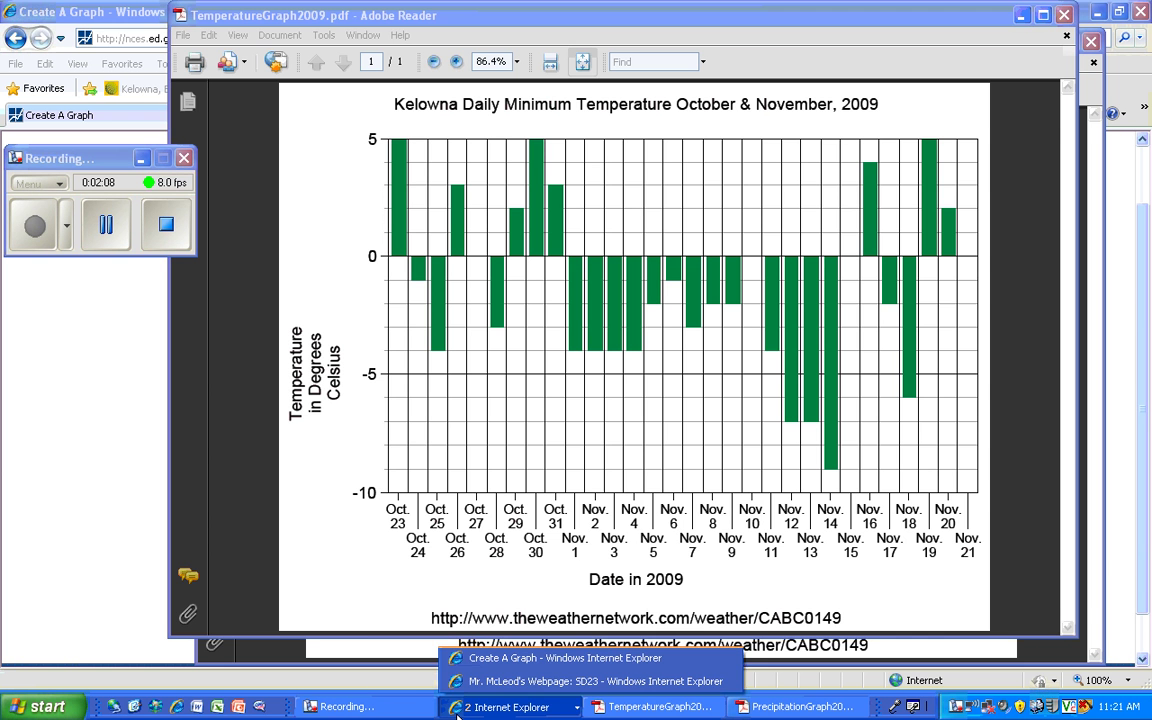
{"action": "left_click", "coordinate": [485, 659]}
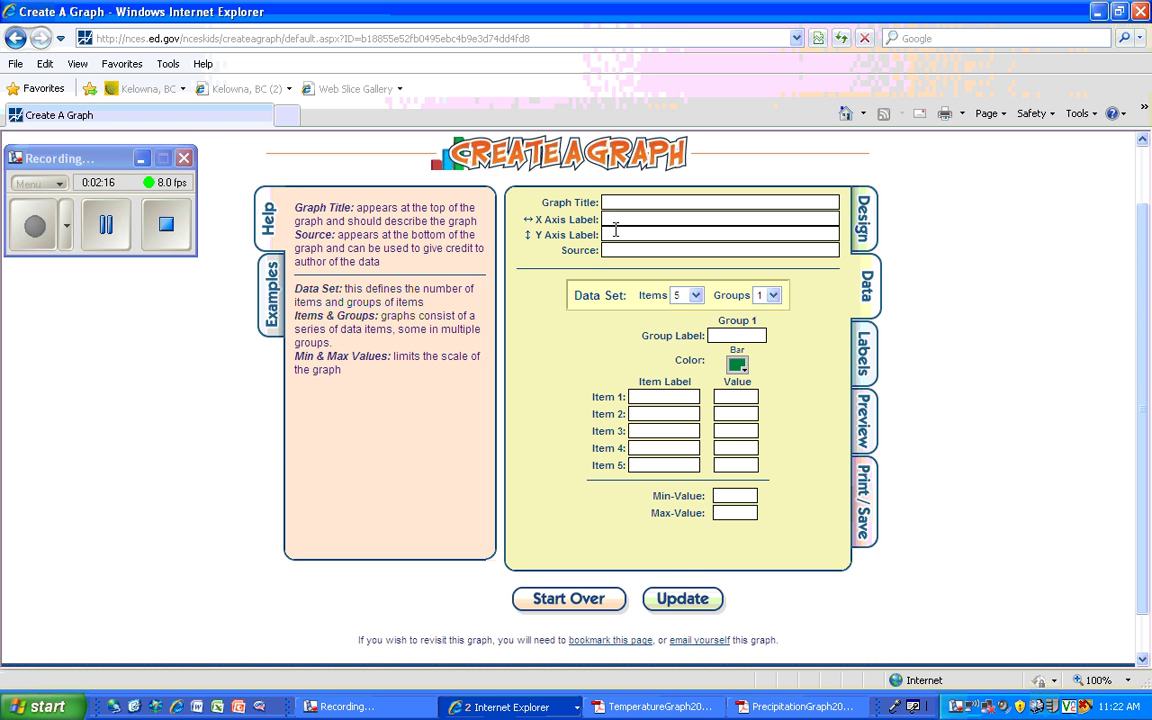
{"action": "left_click", "coordinate": [625, 710]}
- Set the number of items in the graph's data set to 10
{"action": "left_click", "coordinate": [696, 296]}
{"action": "left_click", "coordinate": [696, 297]}
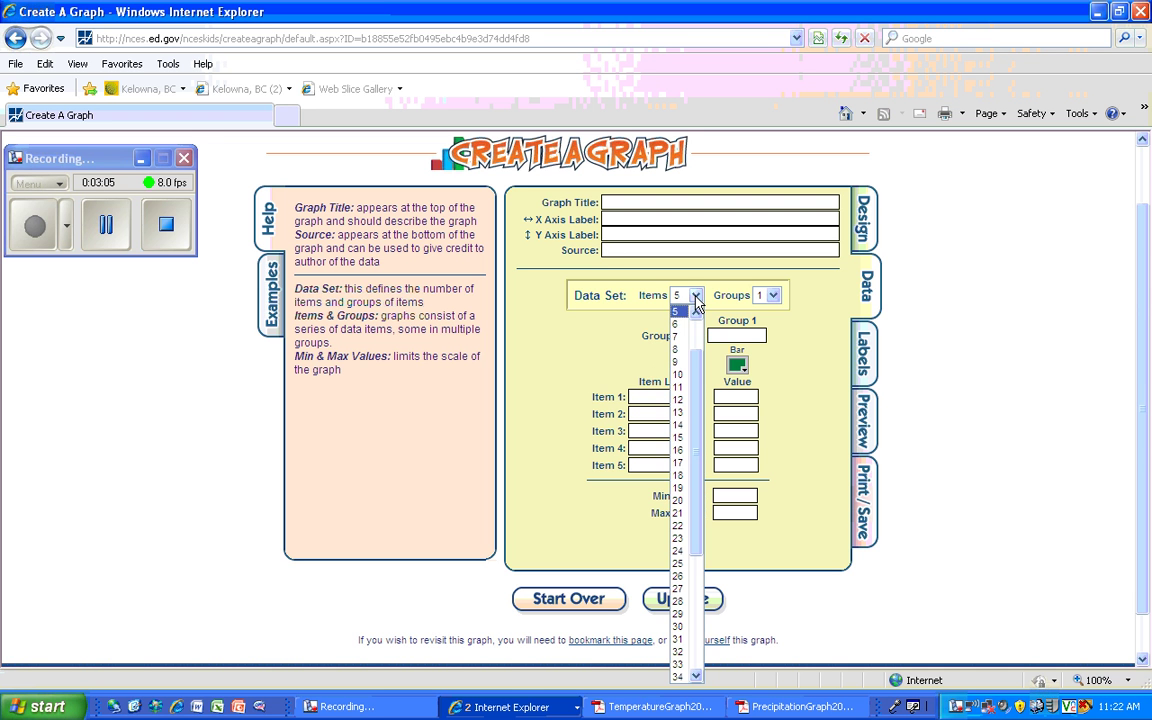
{"action": "left_click", "coordinate": [680, 374]}
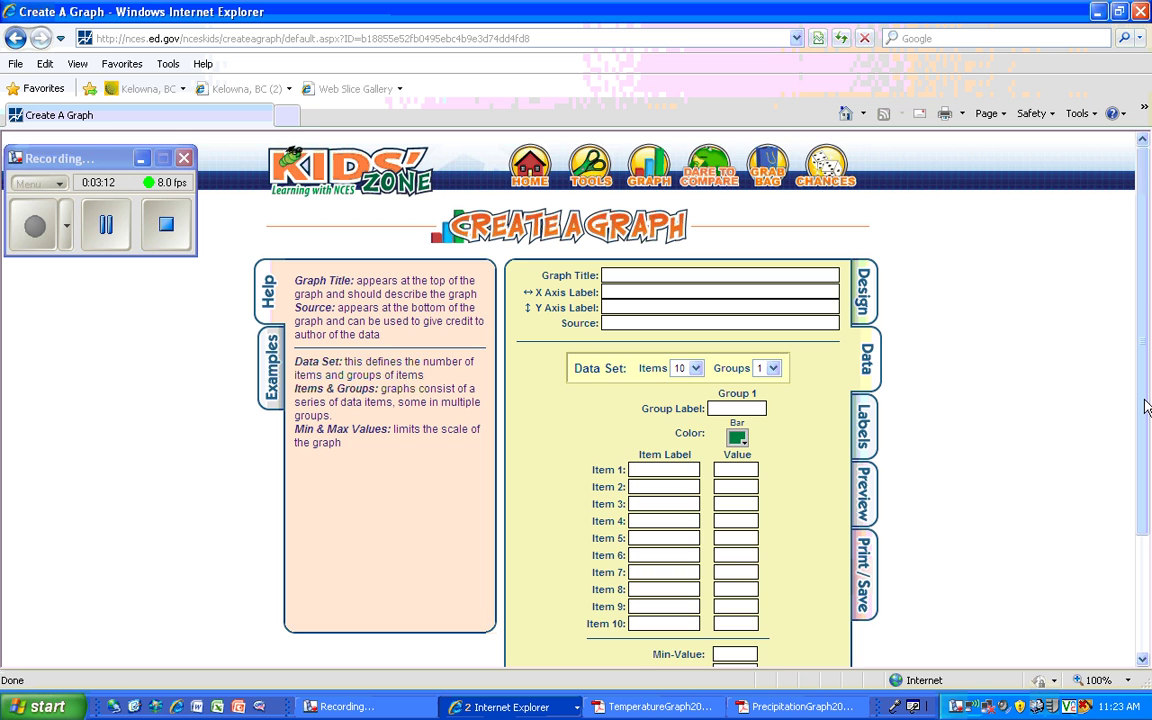
{"action": "left_click_drag", "start_coordinate": [1146, 413], "coordinate": [1146, 479]}
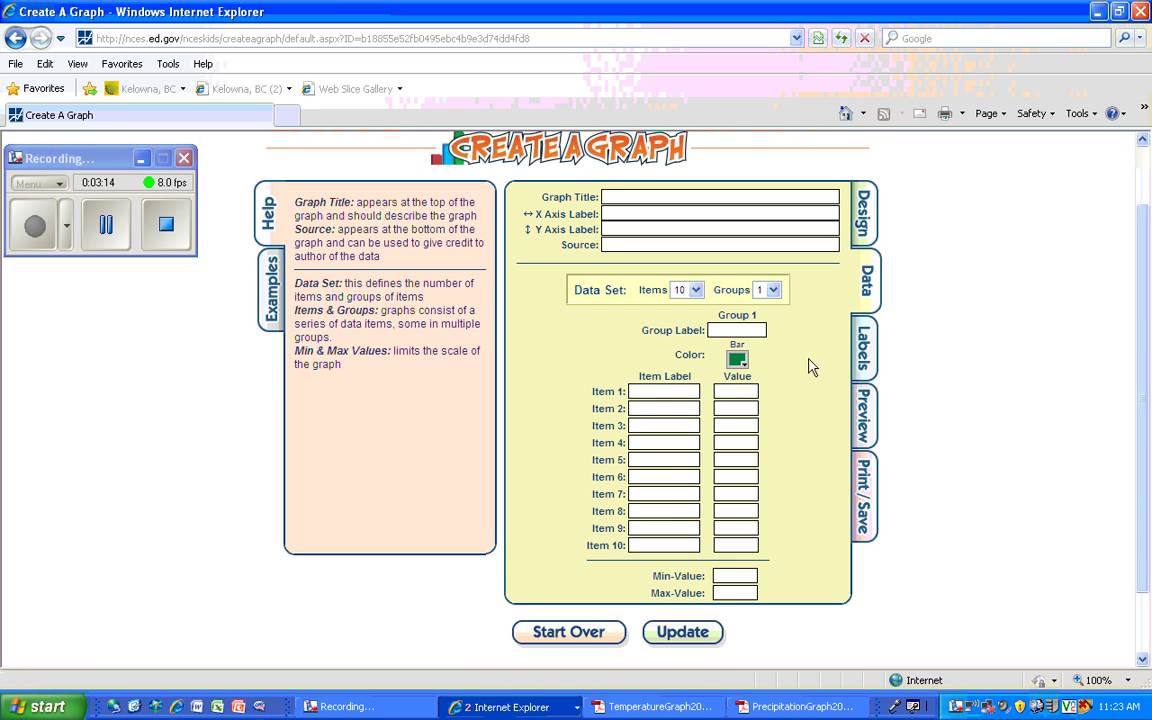
{"action": "left_click", "coordinate": [650, 392]}
{"action": "type", "text": "Oct.2"}
{"action": "left_click", "coordinate": [733, 394]}
{"action": "key", "text": "Left"}
{"action": "key", "text": "Left"}
{"action": "key", "text": "Left"}
{"action": "key", "text": "BackSpace"}
{"action": "left_click_drag", "start_coordinate": [673, 391], "coordinate": [625, 420]}
{"action": "key", "text": "BackSpace"}
- Review the graph's label settings and preview, and compare the preview with the sample precipitation and temperature graphs
{"action": "left_click", "coordinate": [866, 369]}
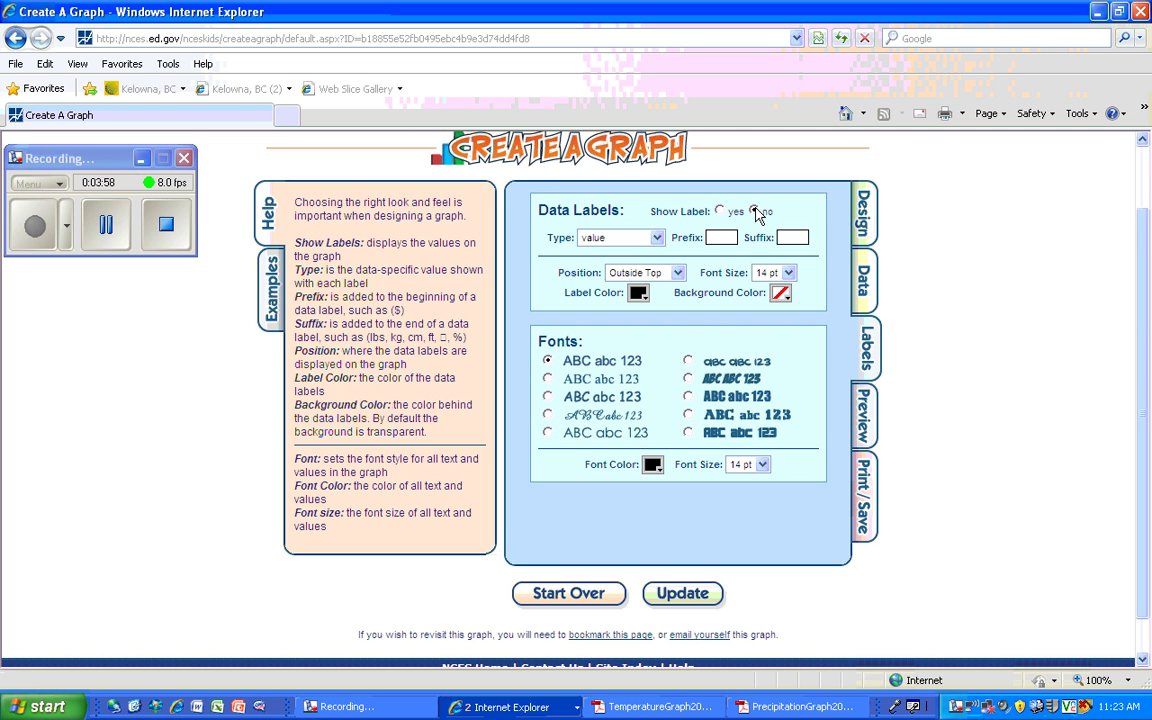
{"action": "left_click", "coordinate": [866, 418]}
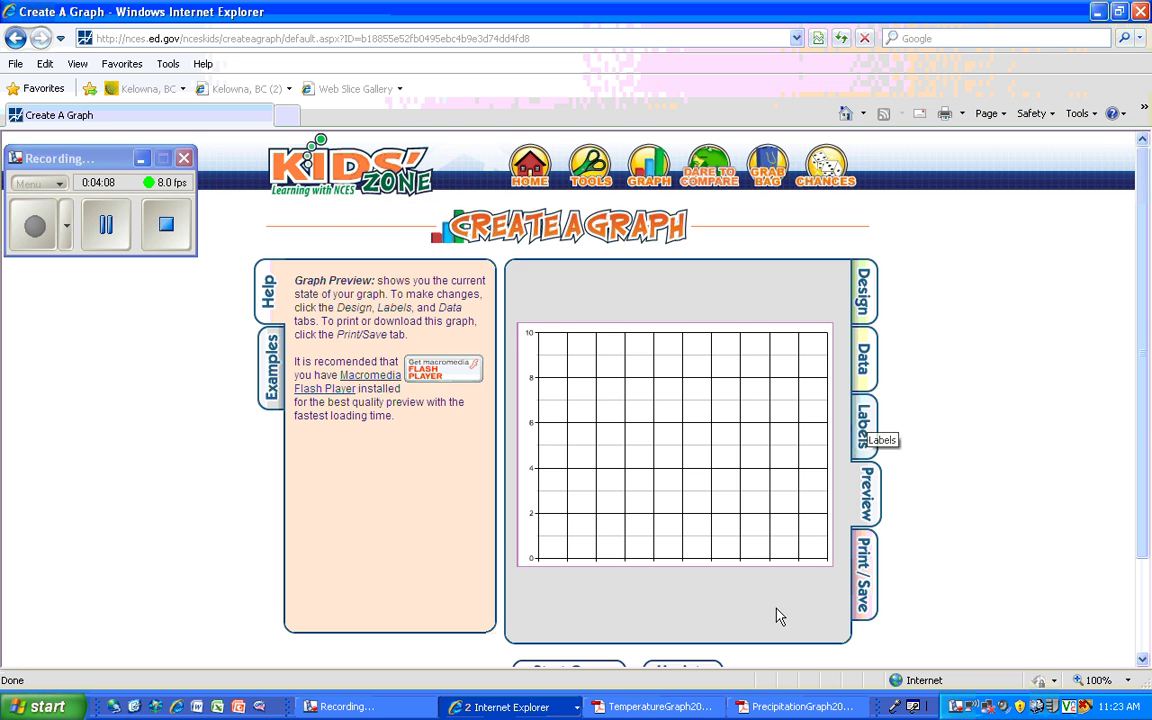
{"action": "left_click", "coordinate": [765, 707]}
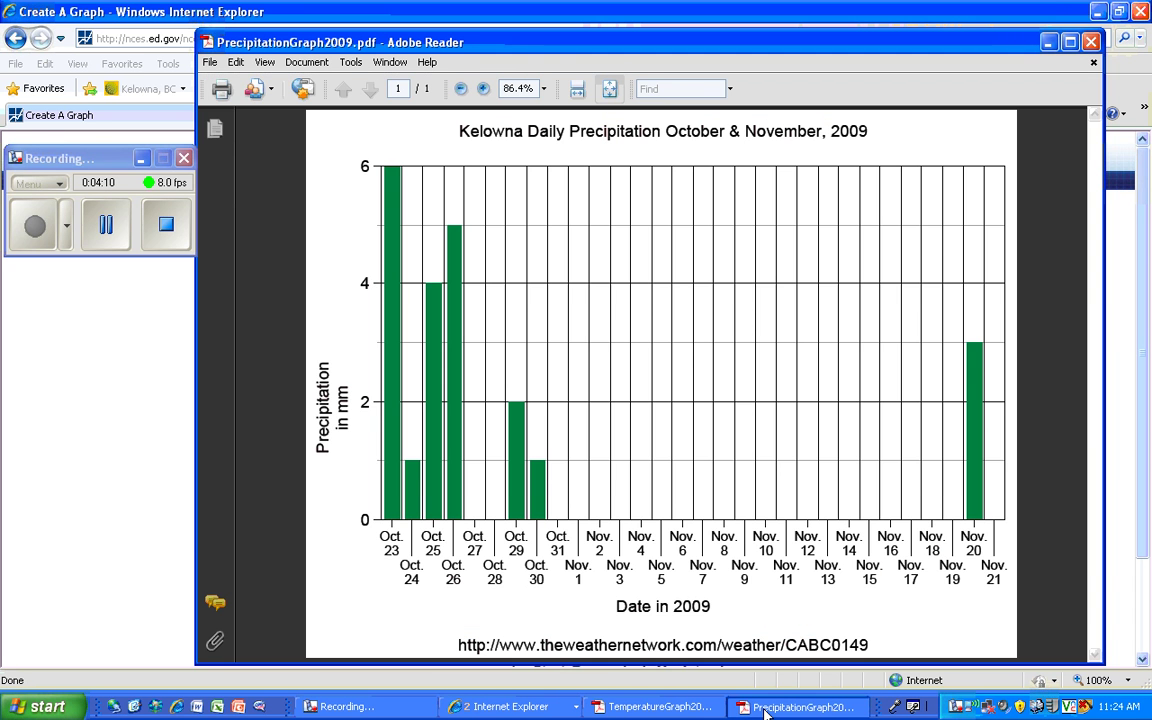
{"action": "left_click", "coordinate": [655, 707]}
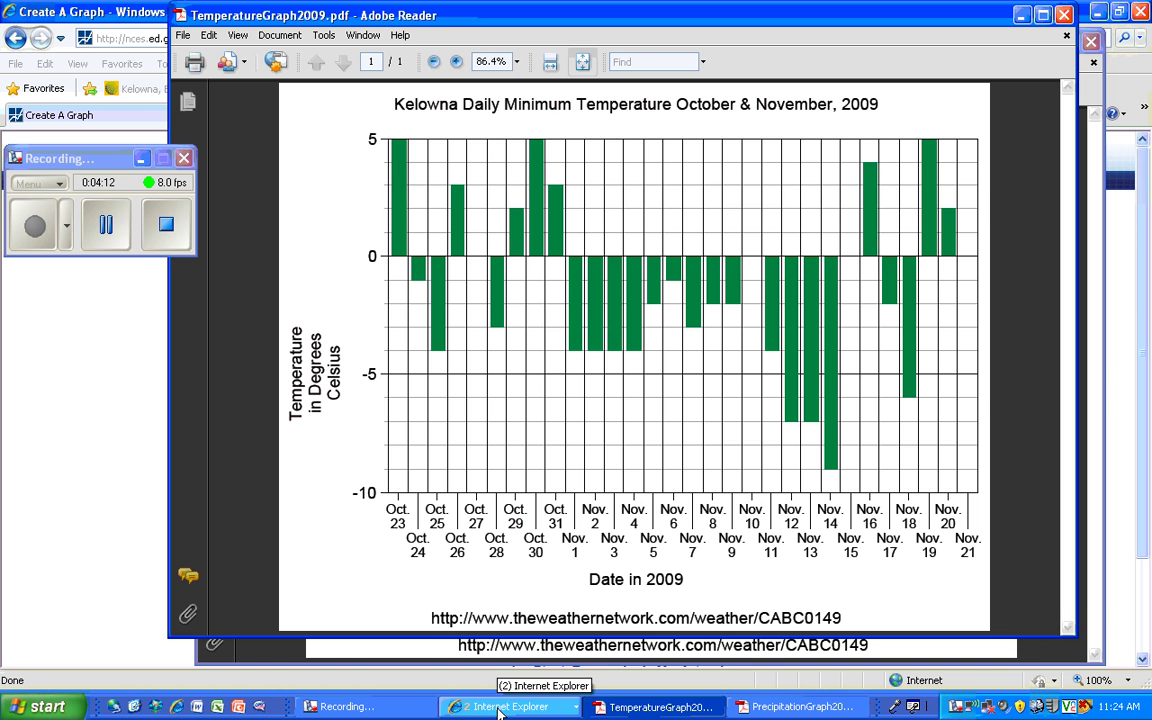
{"action": "left_click", "coordinate": [499, 711]}
{"action": "left_click", "coordinate": [512, 660]}
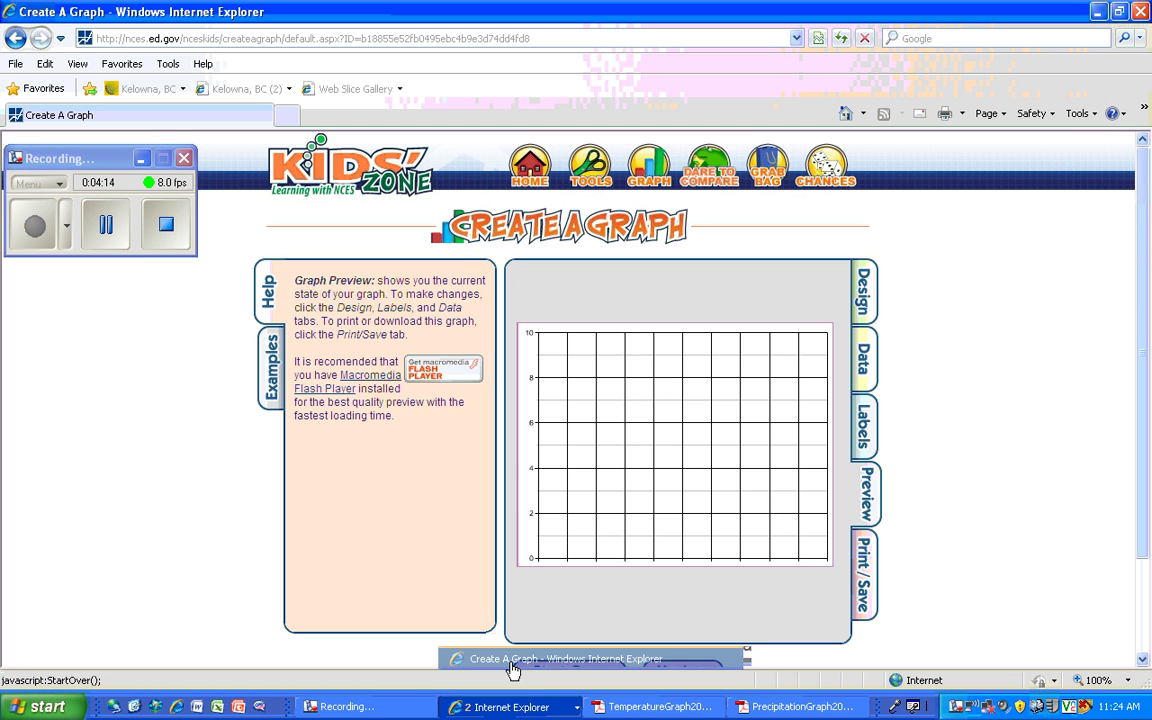
- Start downloading the graph as a PDF up to choosing the save location, cancel the save and close the download window
{"action": "left_click", "coordinate": [867, 570]}
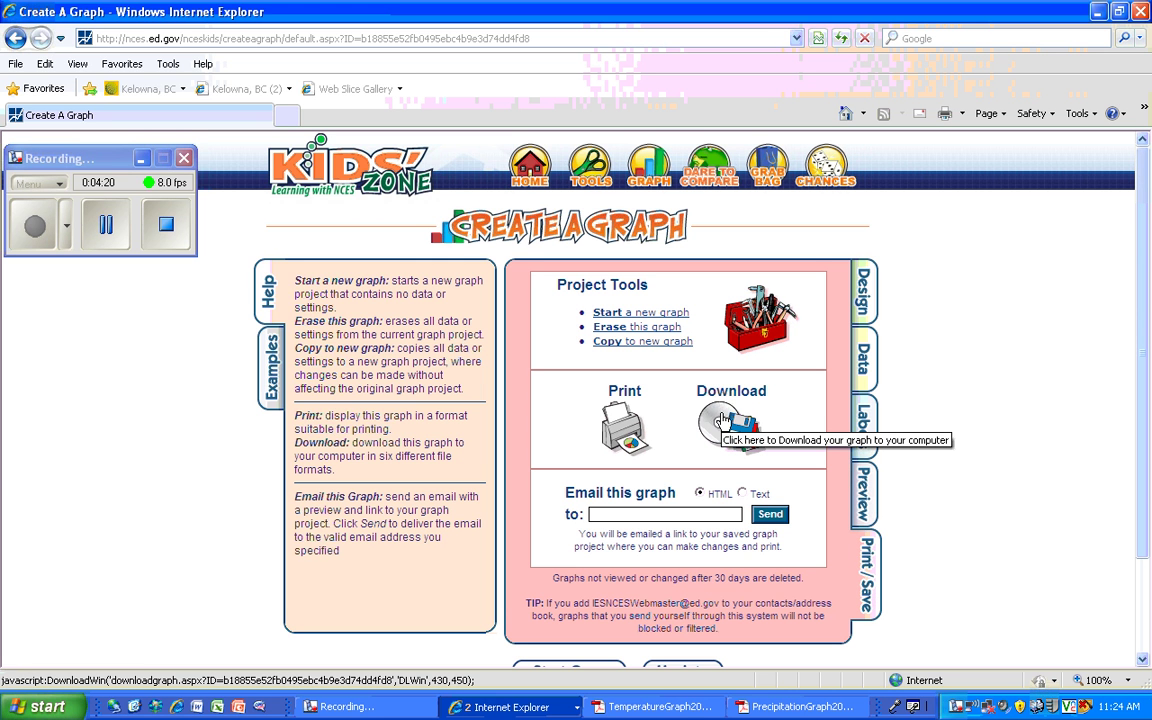
{"action": "left_click", "coordinate": [722, 420]}
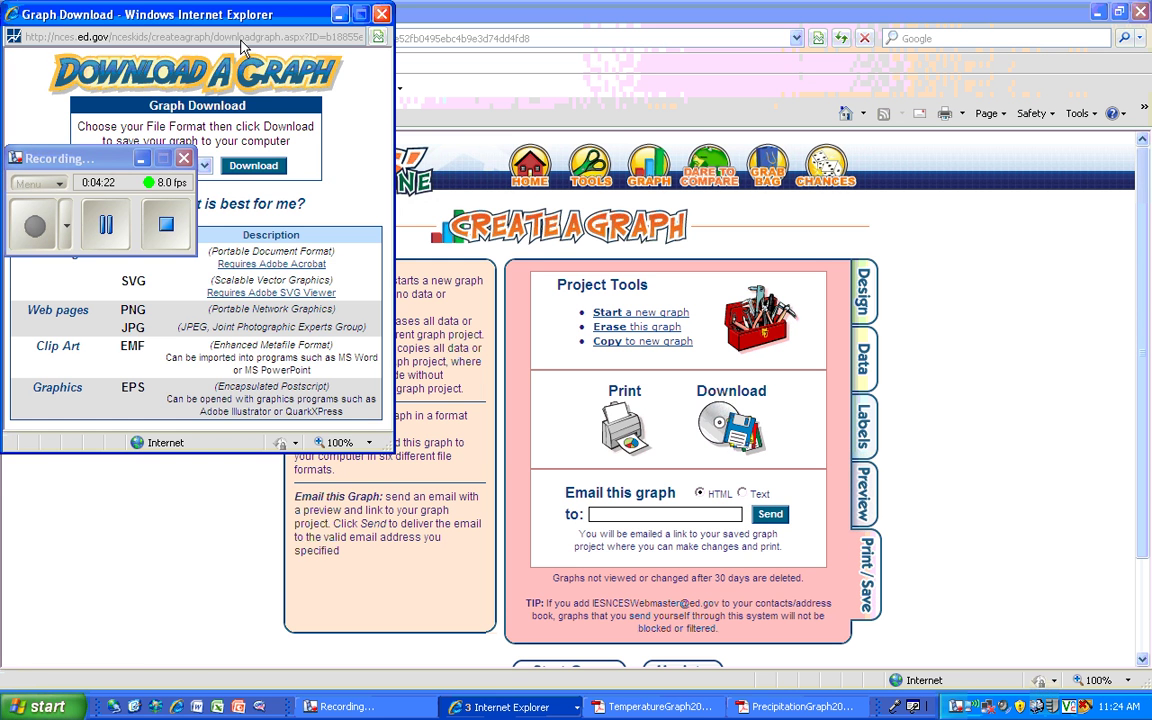
{"action": "left_click_drag", "start_coordinate": [233, 18], "coordinate": [435, 42]}
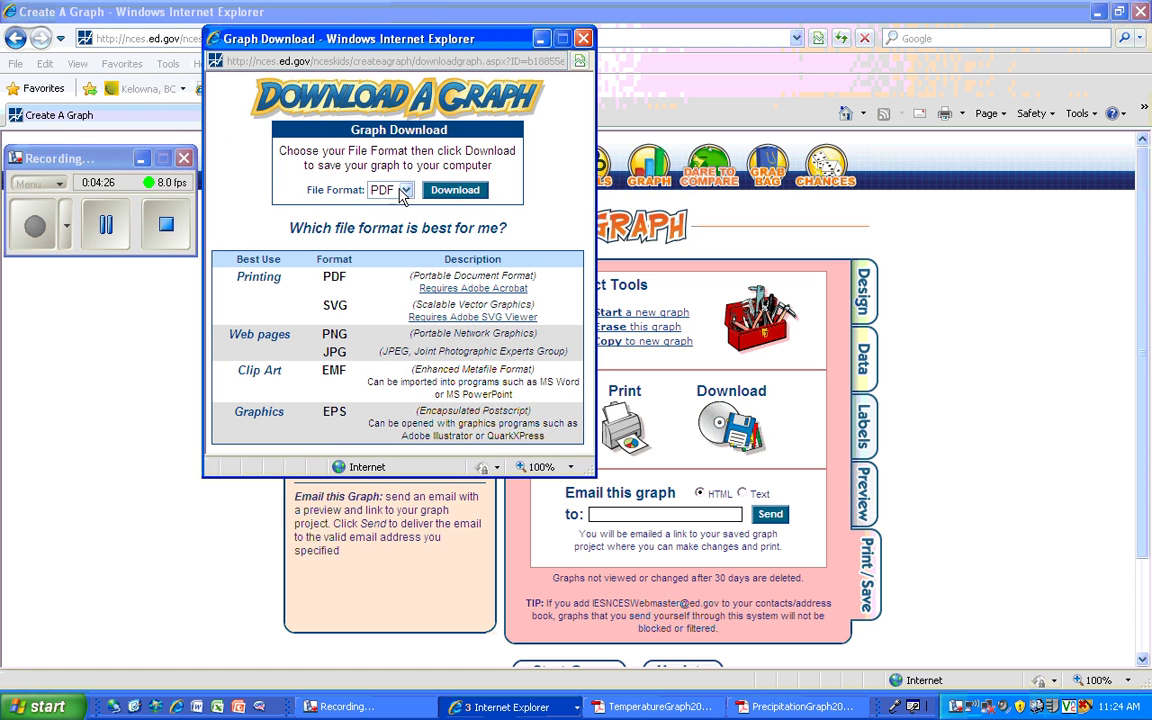
{"action": "left_click", "coordinate": [452, 193]}
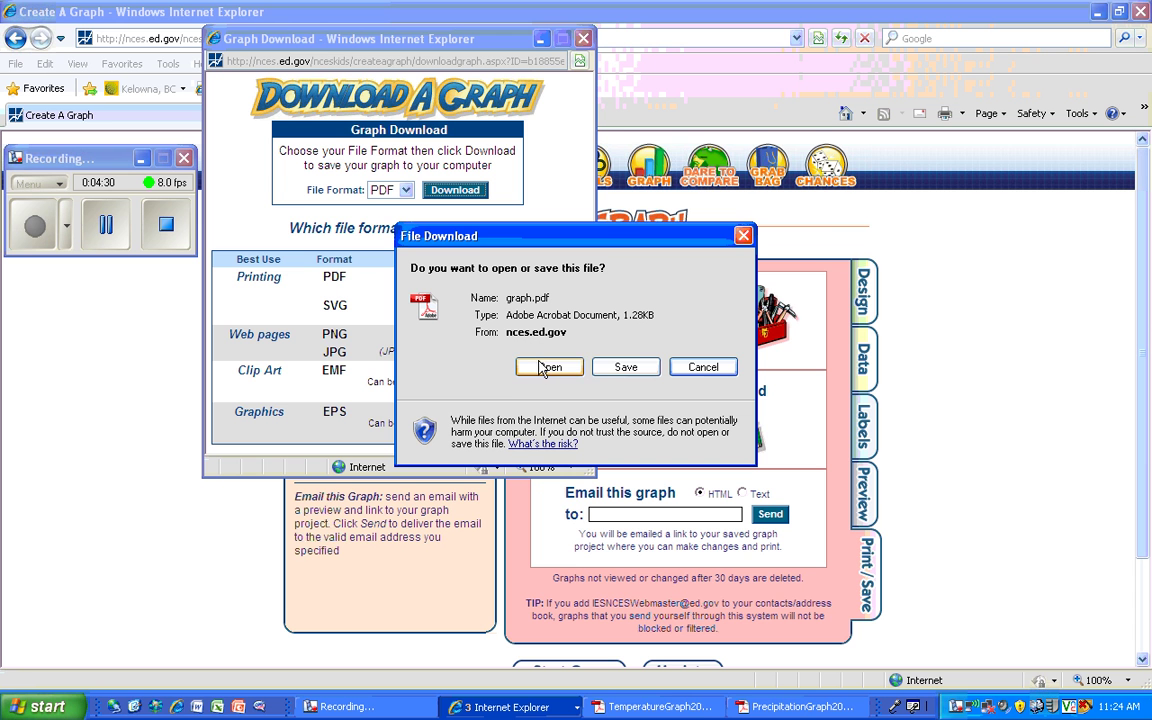
{"action": "left_click", "coordinate": [624, 368]}
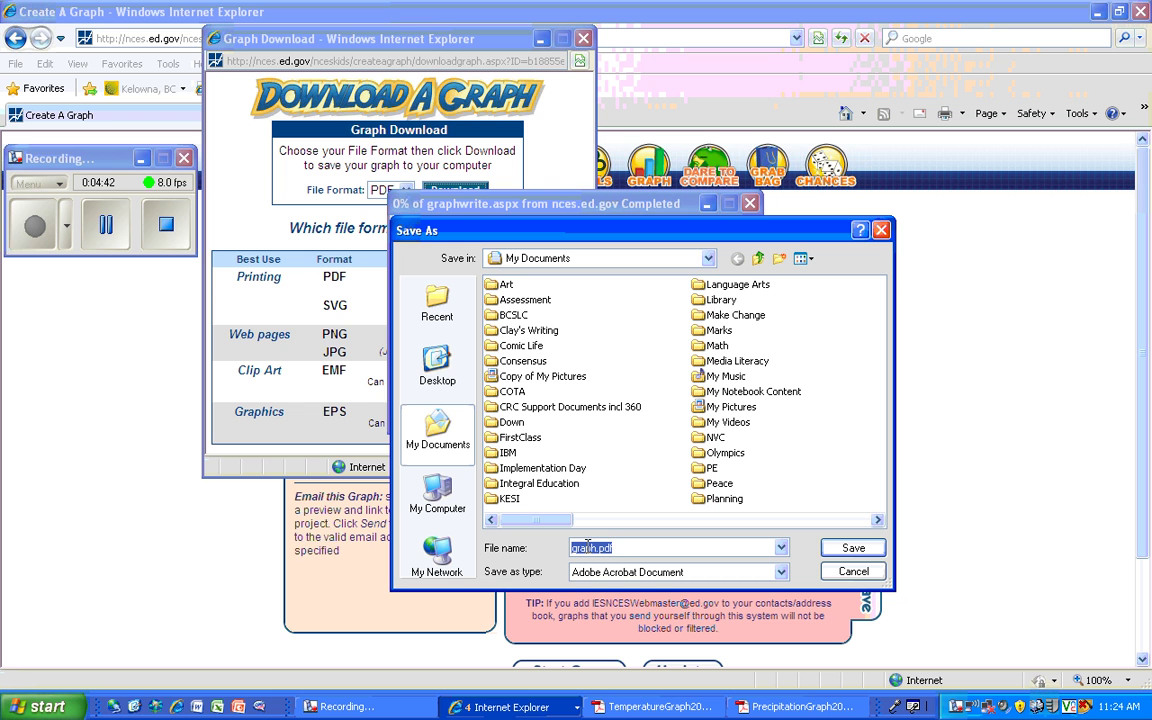
{"action": "left_click", "coordinate": [845, 572]}
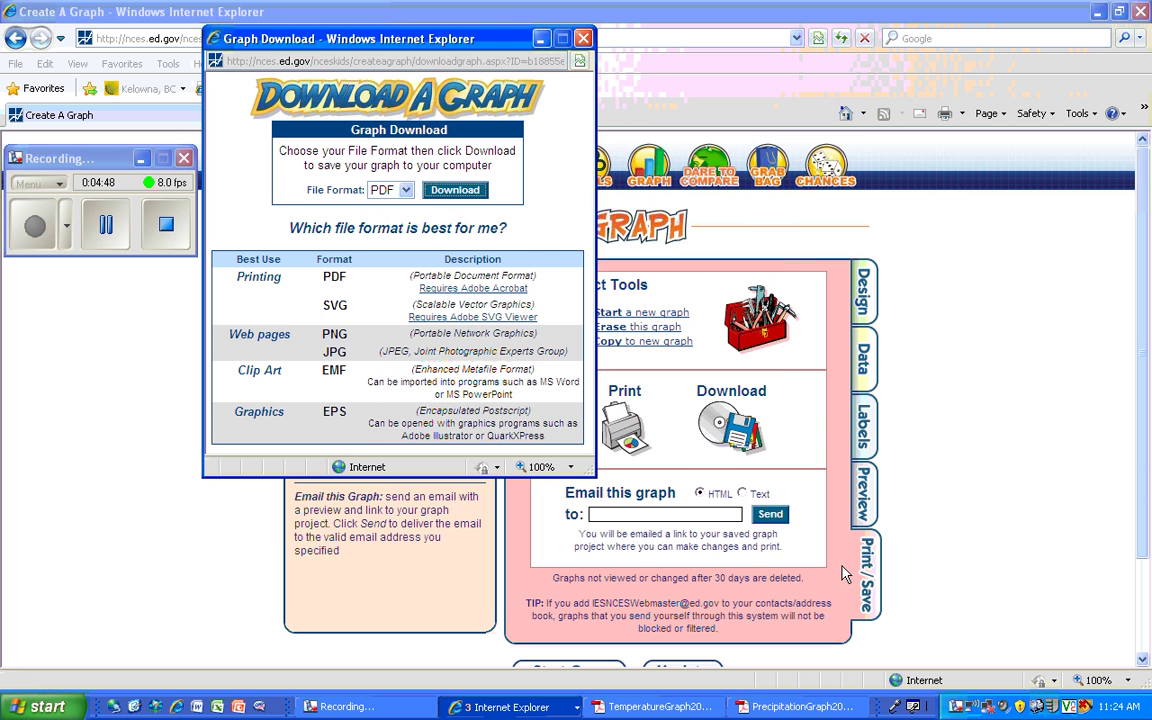
{"action": "left_click", "coordinate": [584, 39]}
- Start bookmarking the saved graph page under the name Weather Graph in Favorites, and cancel without adding it
{"action": "left_click_drag", "start_coordinate": [1148, 465], "coordinate": [1148, 562]}
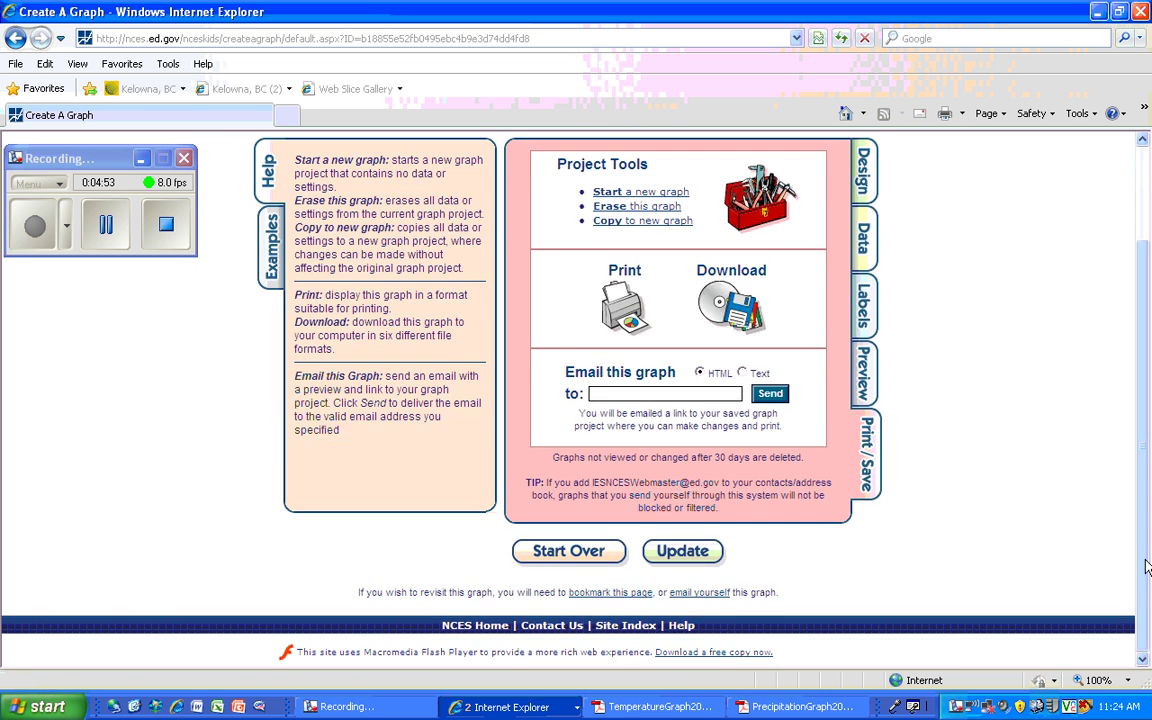
{"action": "left_click", "coordinate": [600, 593]}
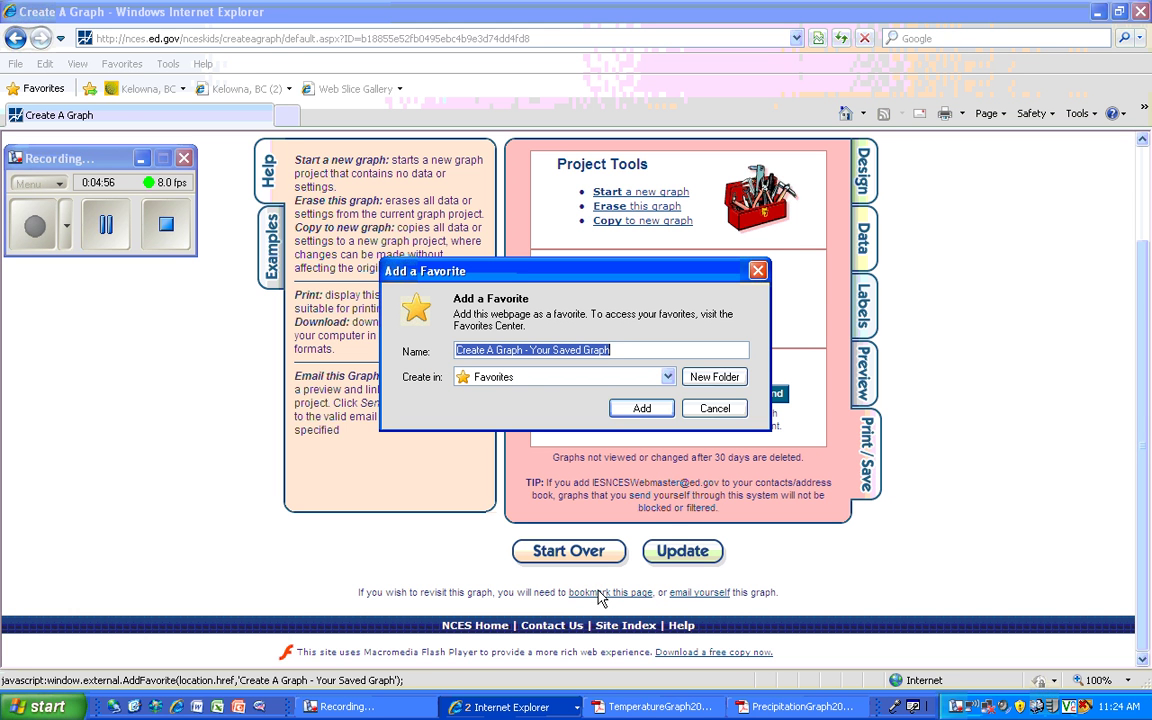
{"action": "left_click", "coordinate": [518, 351]}
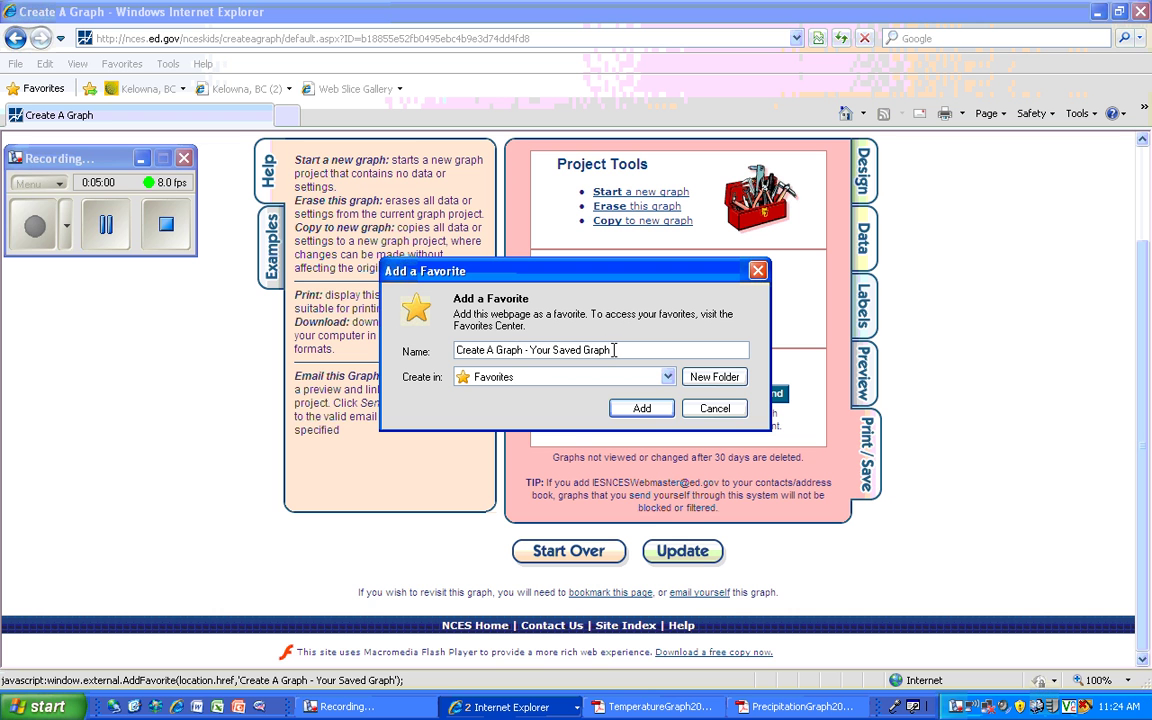
{"action": "left_click_drag", "start_coordinate": [672, 350], "coordinate": [457, 352]}
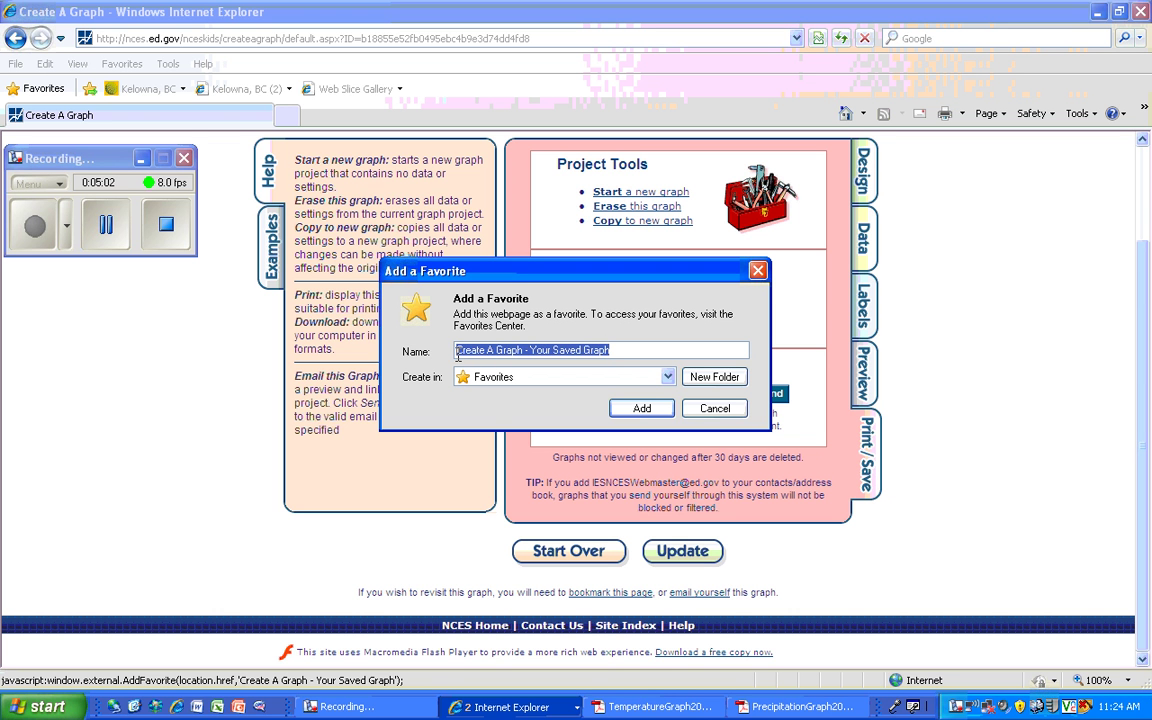
{"action": "type", "text": "Weather"}
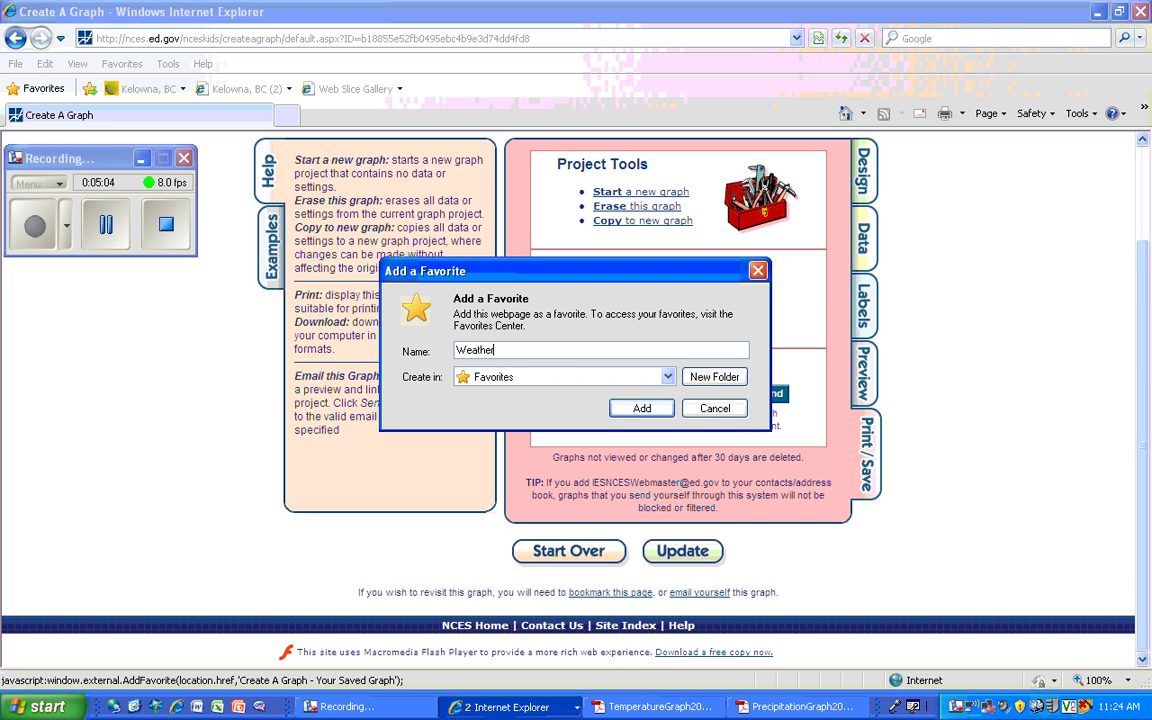
{"action": "type", "text": " Graph"}
{"action": "left_click", "coordinate": [712, 410]}
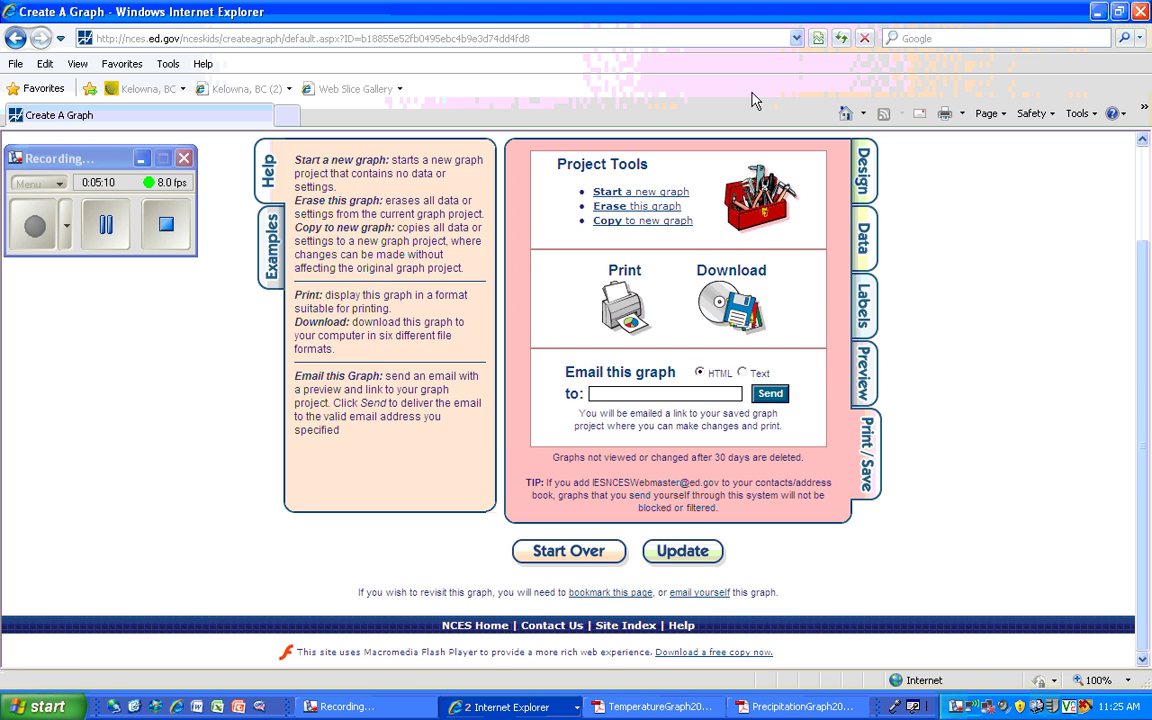
- Go to the browser's home page, look through the list of saved favorites and close the list
{"action": "left_click", "coordinate": [845, 112]}
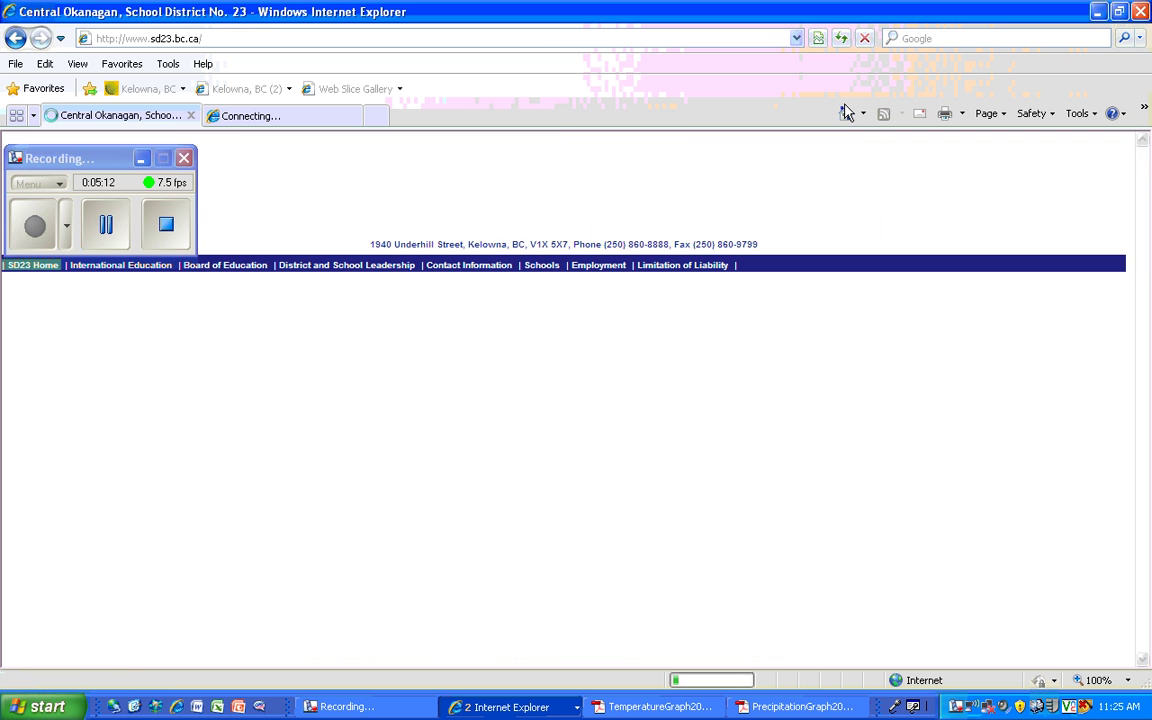
{"action": "left_click", "coordinate": [28, 89]}
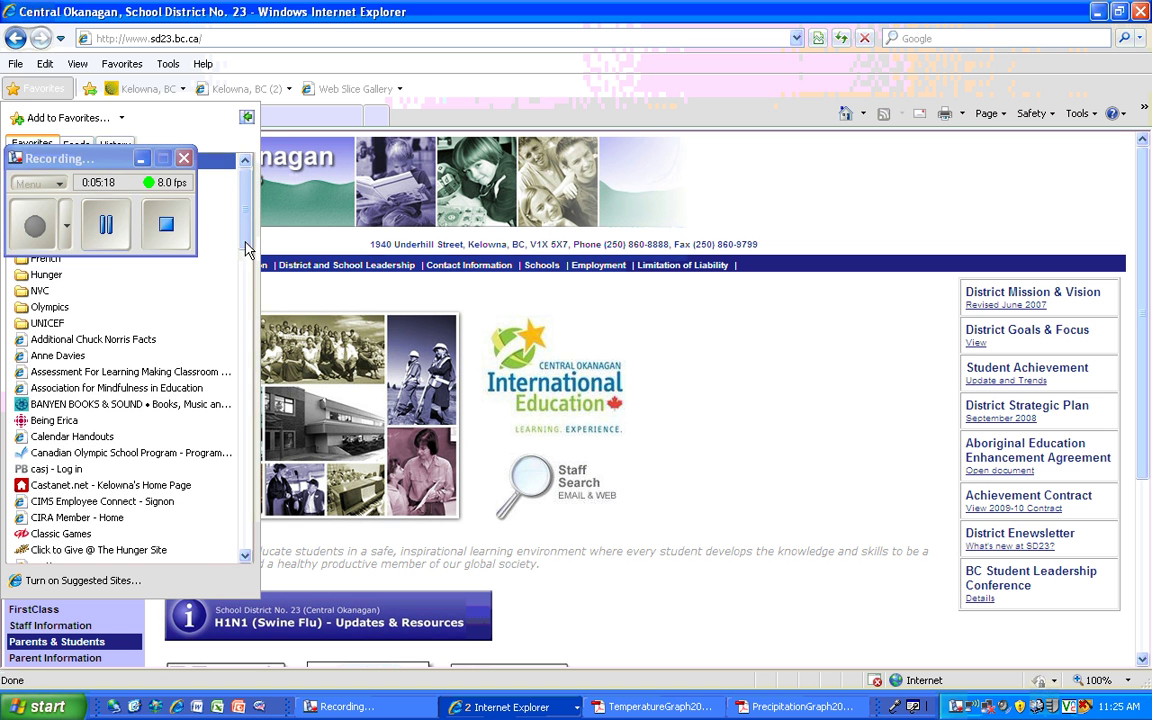
{"action": "left_click_drag", "start_coordinate": [245, 249], "coordinate": [258, 420]}
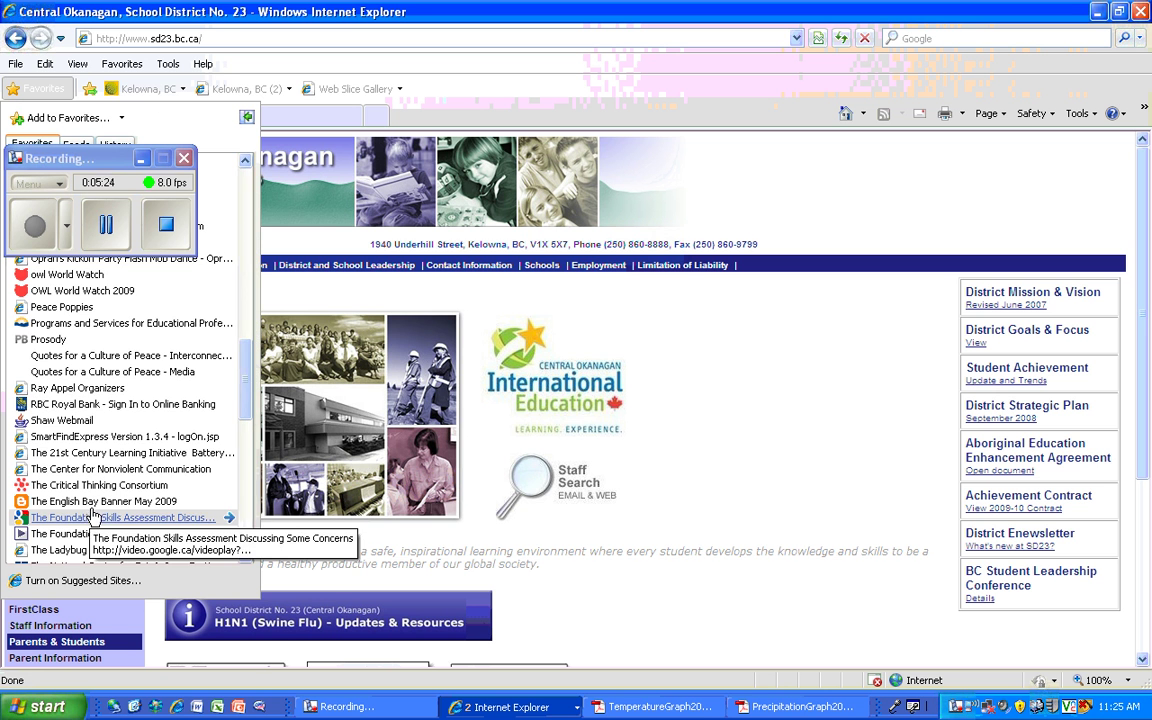
{"action": "left_click_drag", "start_coordinate": [245, 375], "coordinate": [220, 176]}
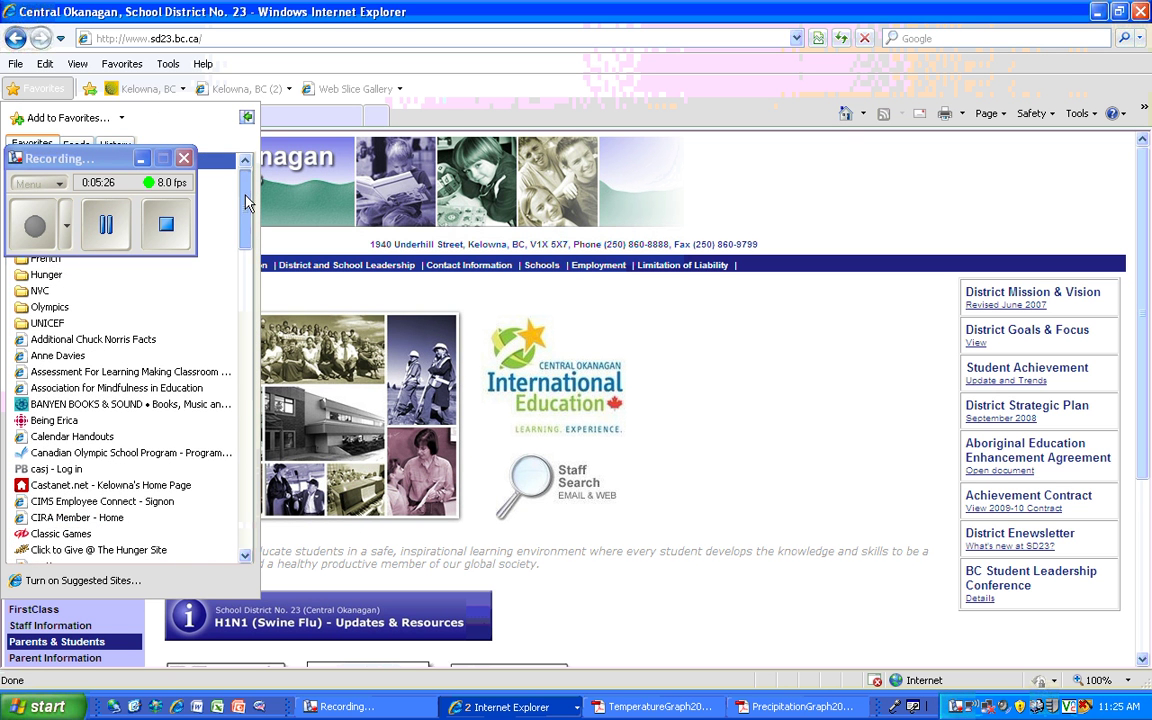
{"action": "left_click", "coordinate": [22, 91]}
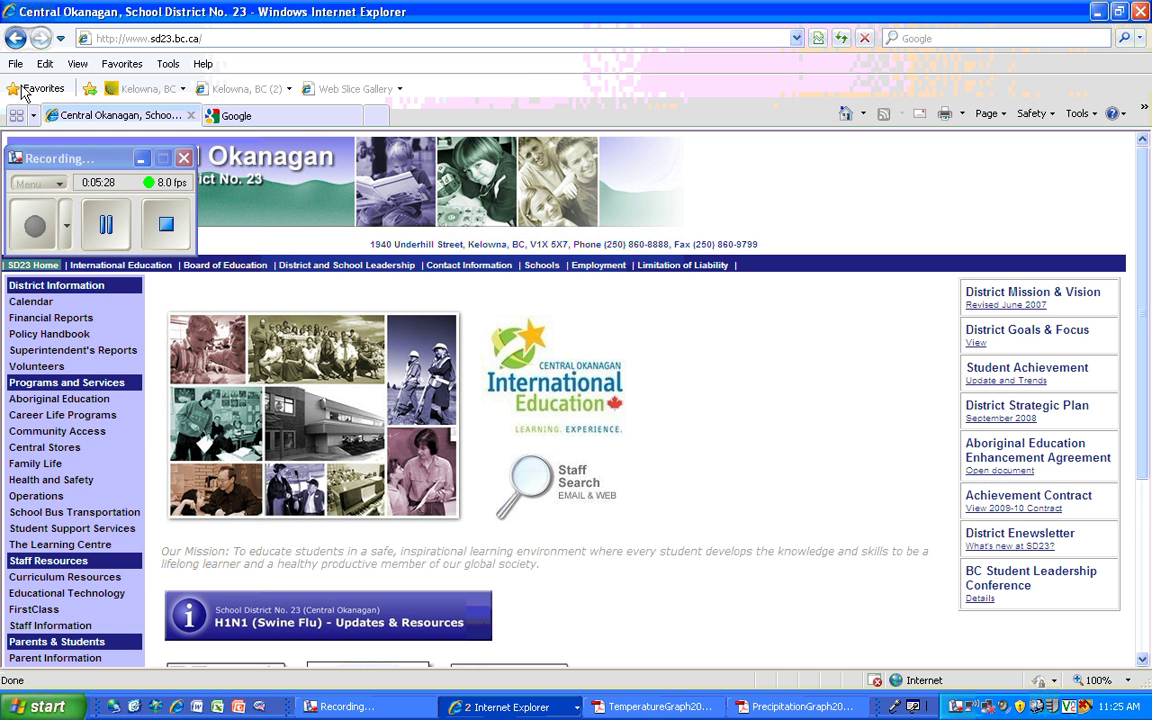